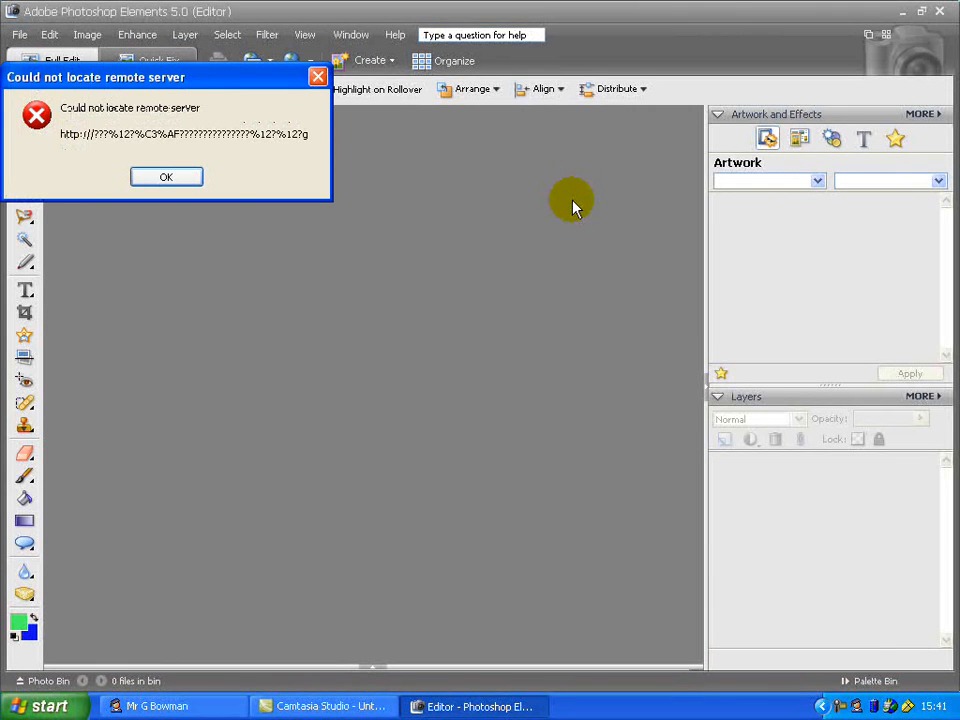
- Dismiss the server error and create a blank file named "Collage of Photoshop Work" with the HDV, 720p (1280 x 720) preset
{"action": "left_click", "coordinate": [163, 179]}
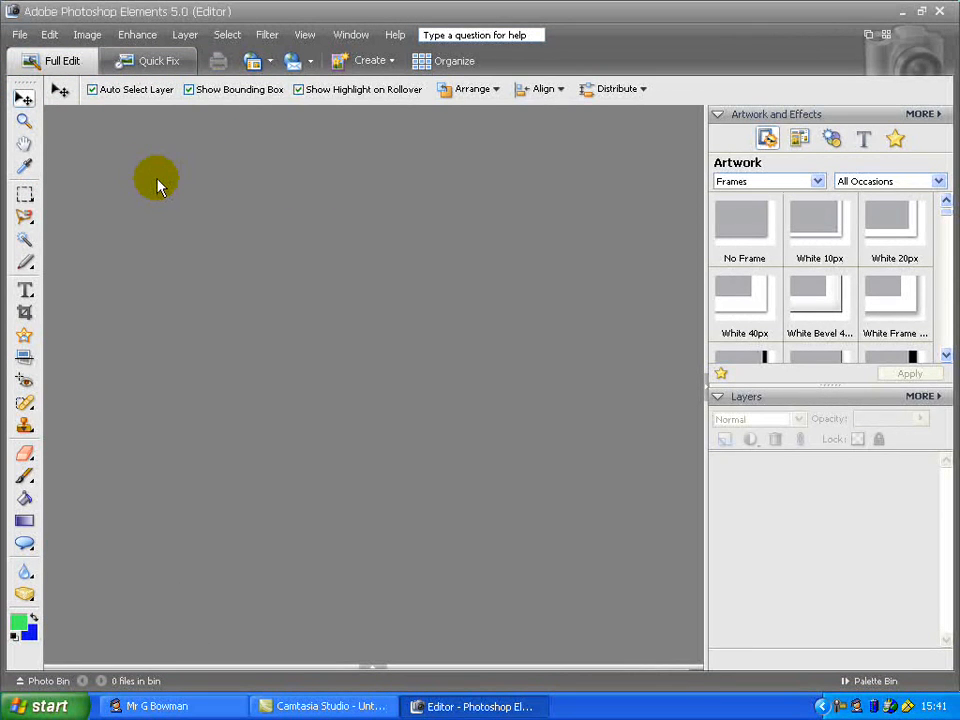
{"action": "left_click", "coordinate": [20, 35]}
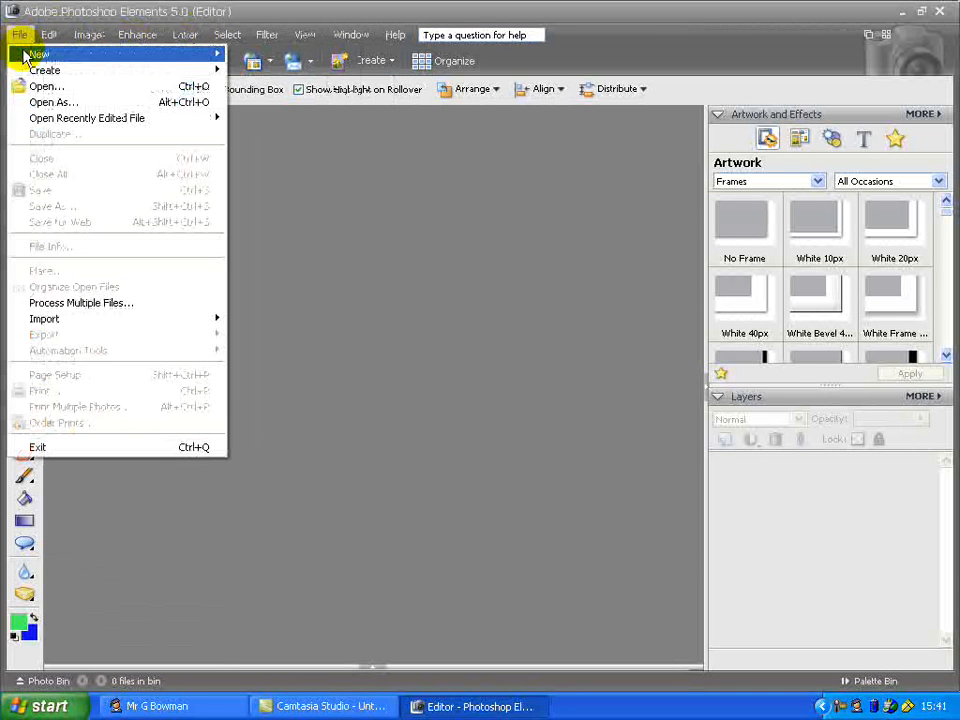
{"action": "mouse_move", "coordinate": [22, 55]}
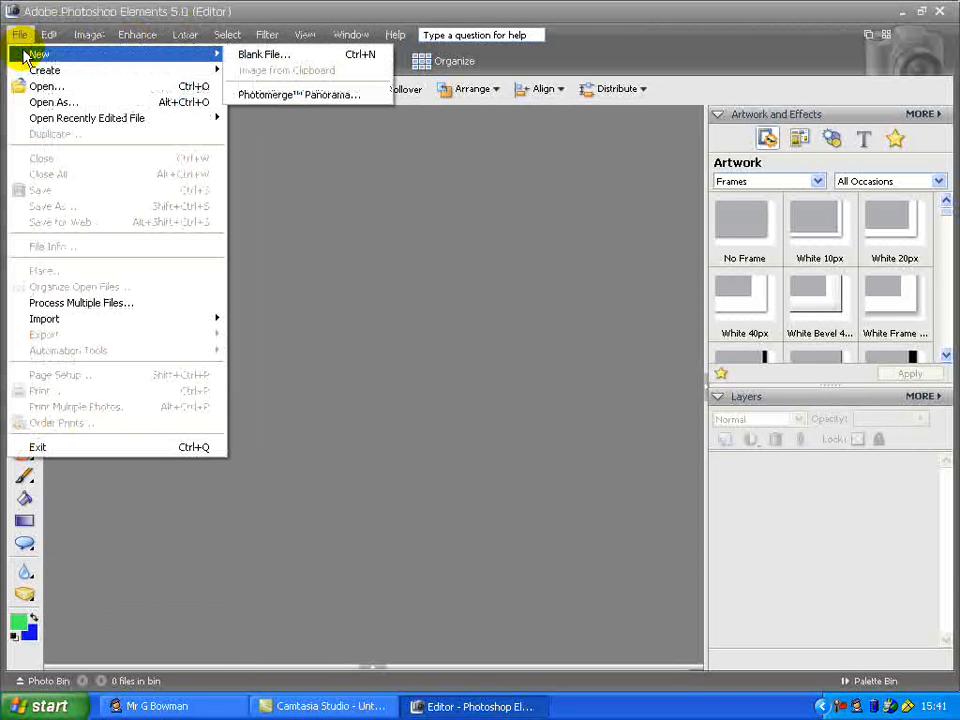
{"action": "left_click", "coordinate": [261, 55]}
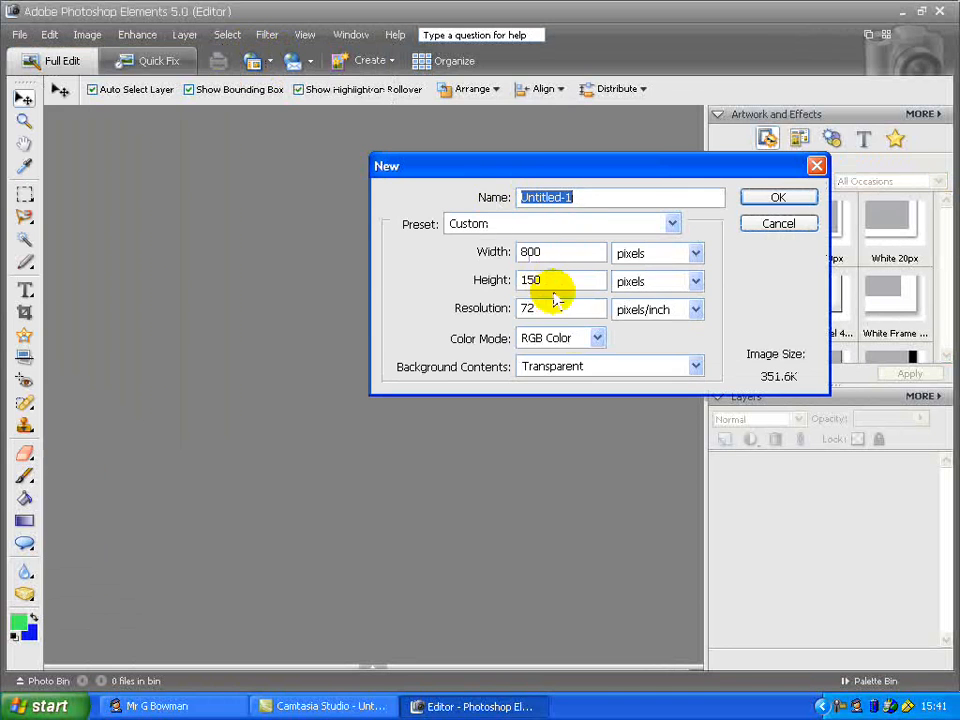
{"action": "left_click", "coordinate": [651, 226]}
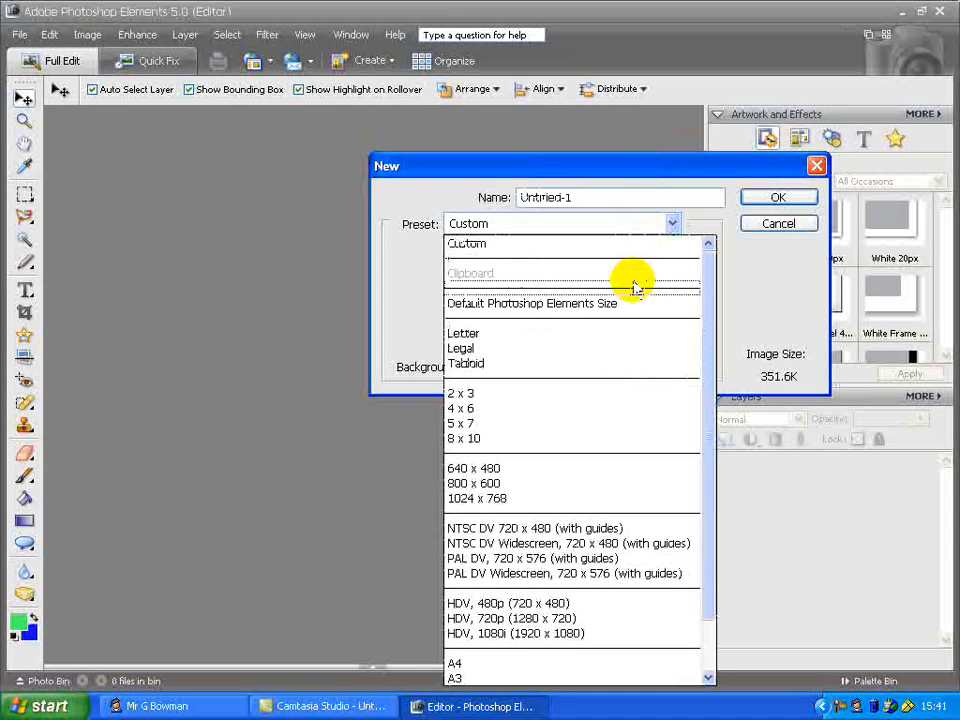
{"action": "left_click", "coordinate": [573, 620]}
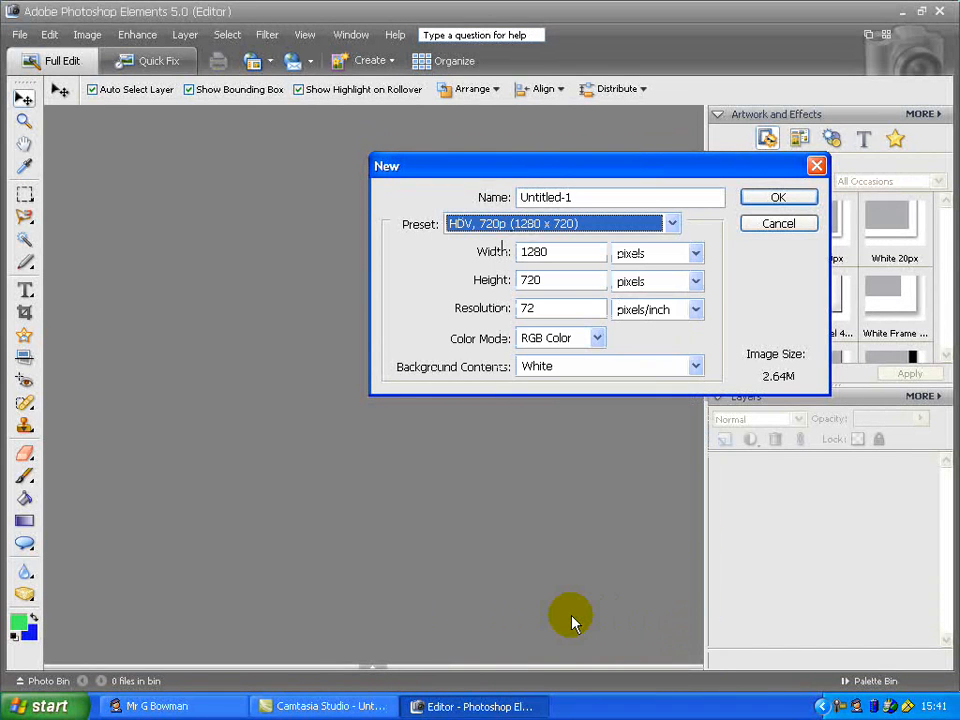
{"action": "left_click", "coordinate": [687, 197]}
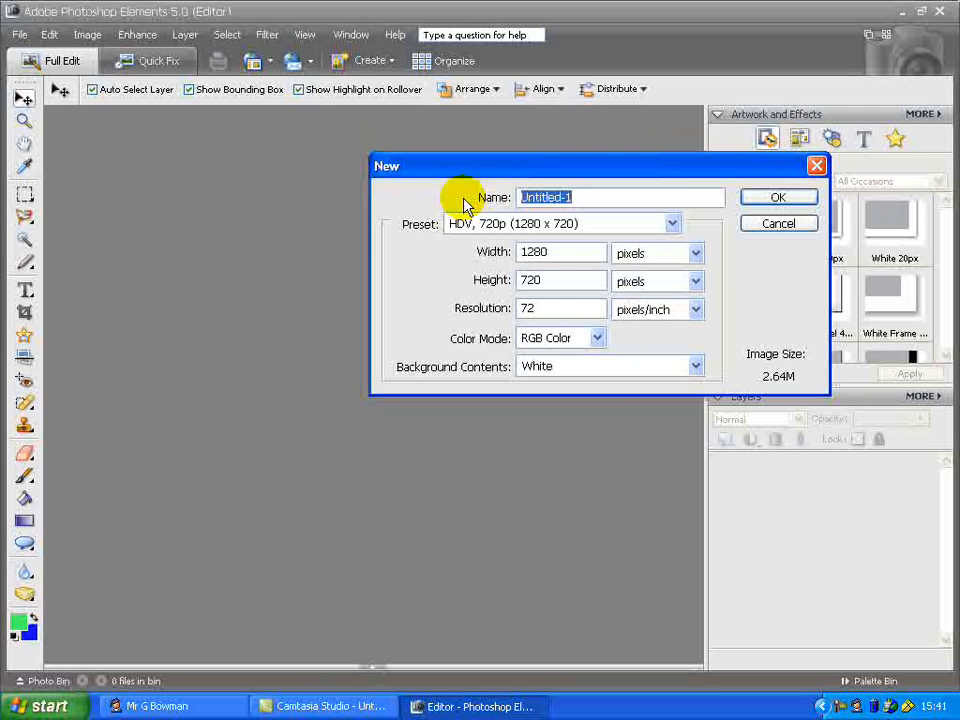
{"action": "type", "text": "Collage of Photoshop Work"}
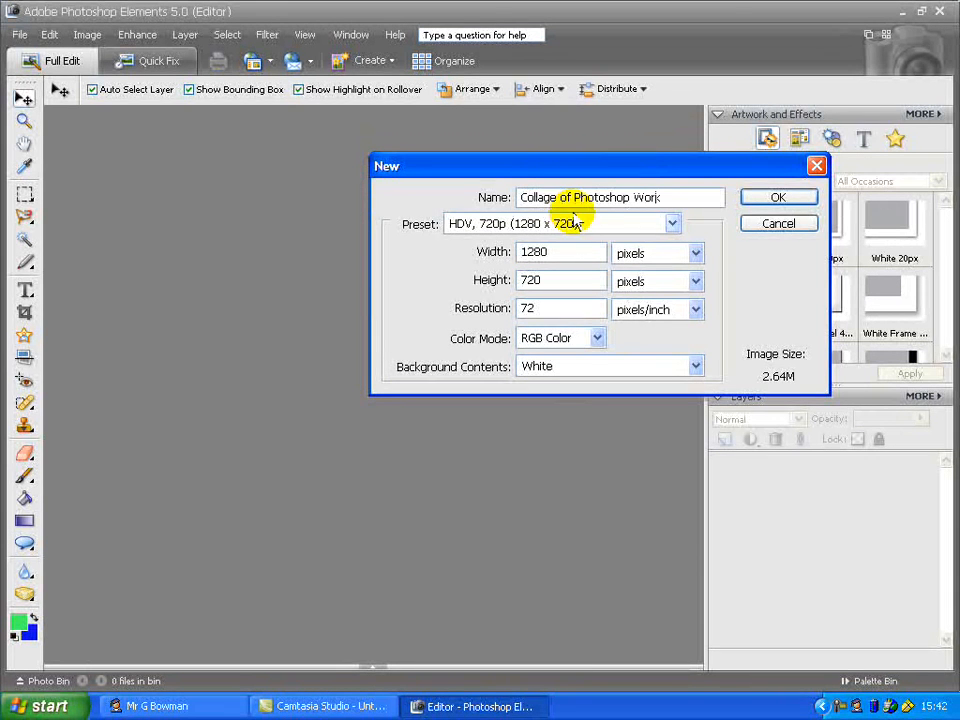
{"action": "left_click", "coordinate": [752, 198]}
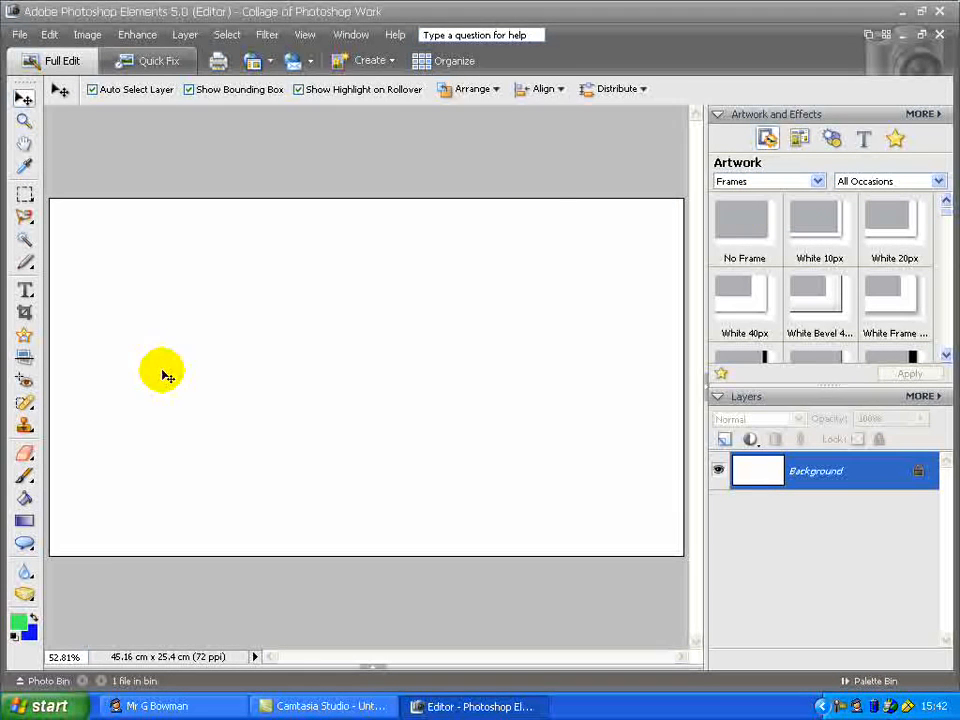
- Fill the white background with the blue woven pattern using the Paint Bucket in Pattern fill mode
{"action": "left_click", "coordinate": [26, 500]}
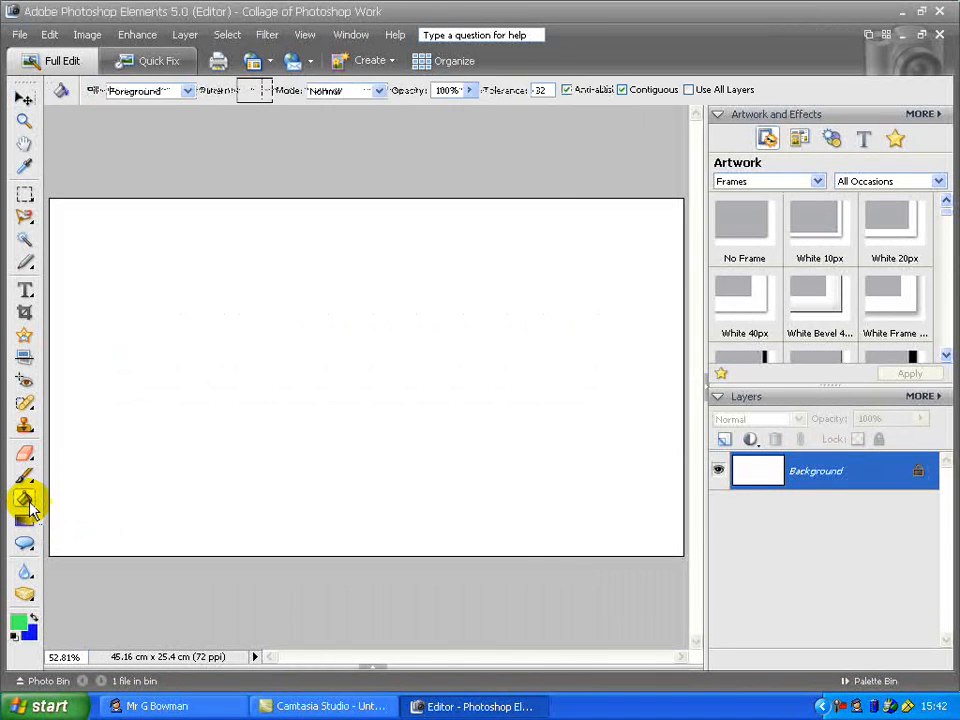
{"action": "left_click", "coordinate": [189, 95]}
{"action": "left_click", "coordinate": [180, 122]}
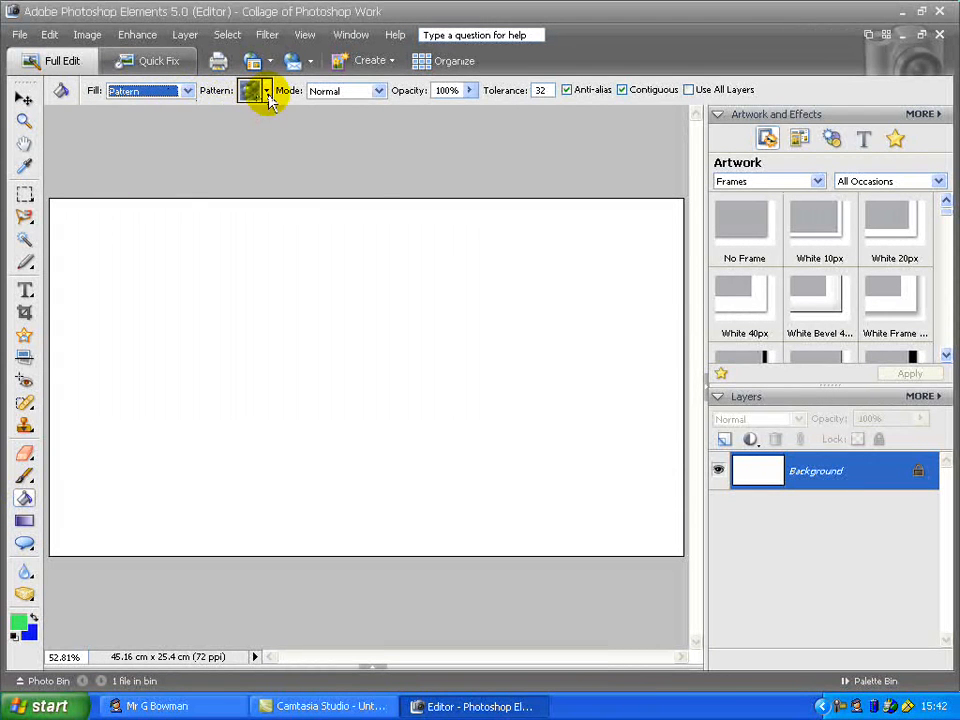
{"action": "left_click", "coordinate": [267, 92]}
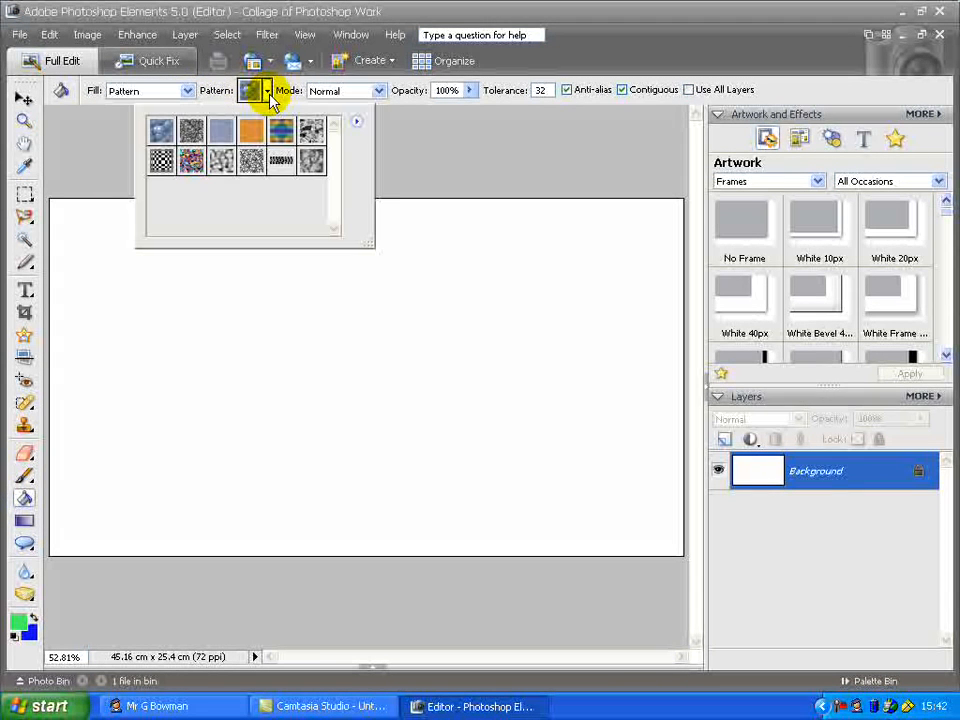
{"action": "left_click", "coordinate": [218, 132]}
{"action": "left_click", "coordinate": [225, 348]}
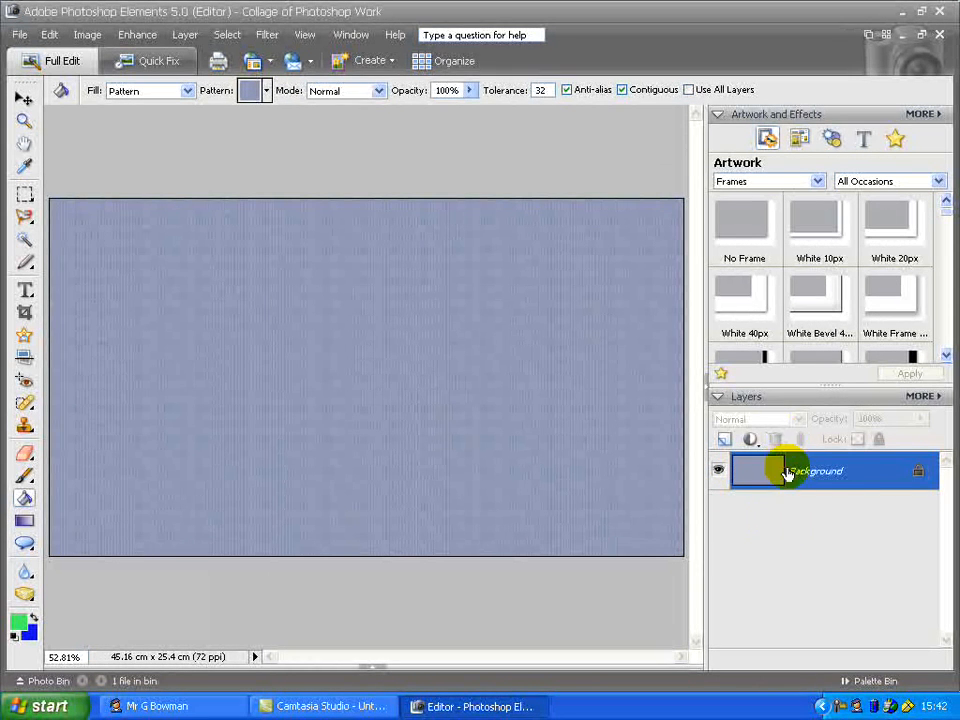
- Add a new layer above the background and paint a green zigzag scribble across it with the Brush tool
{"action": "left_click", "coordinate": [724, 440]}
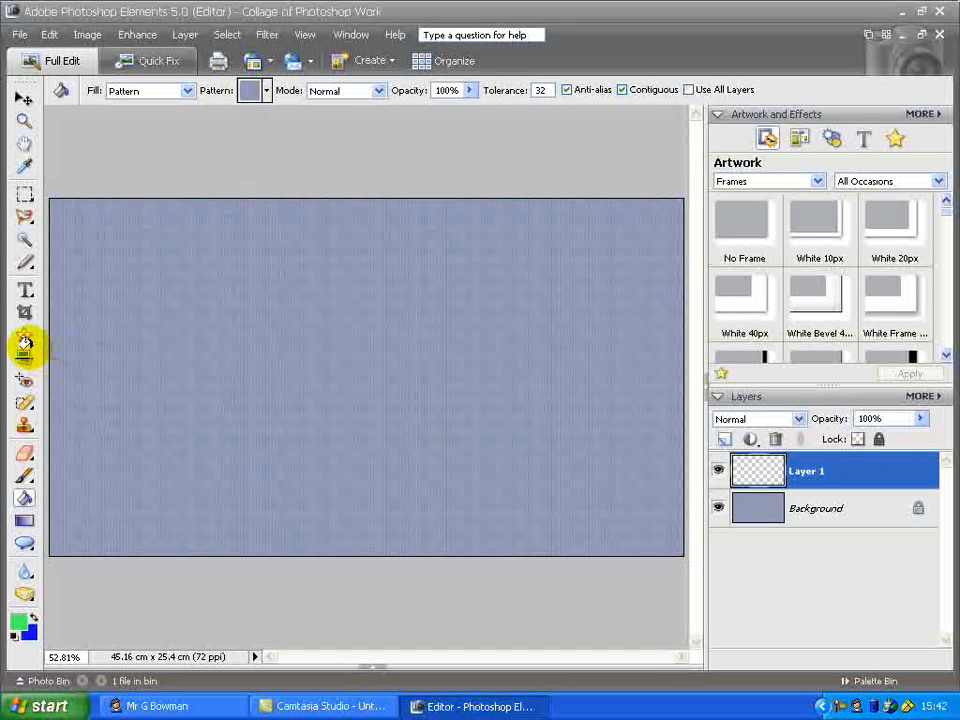
{"action": "left_click", "coordinate": [26, 480]}
{"action": "left_click_drag", "start_coordinate": [210, 362], "coordinate": [565, 390]}
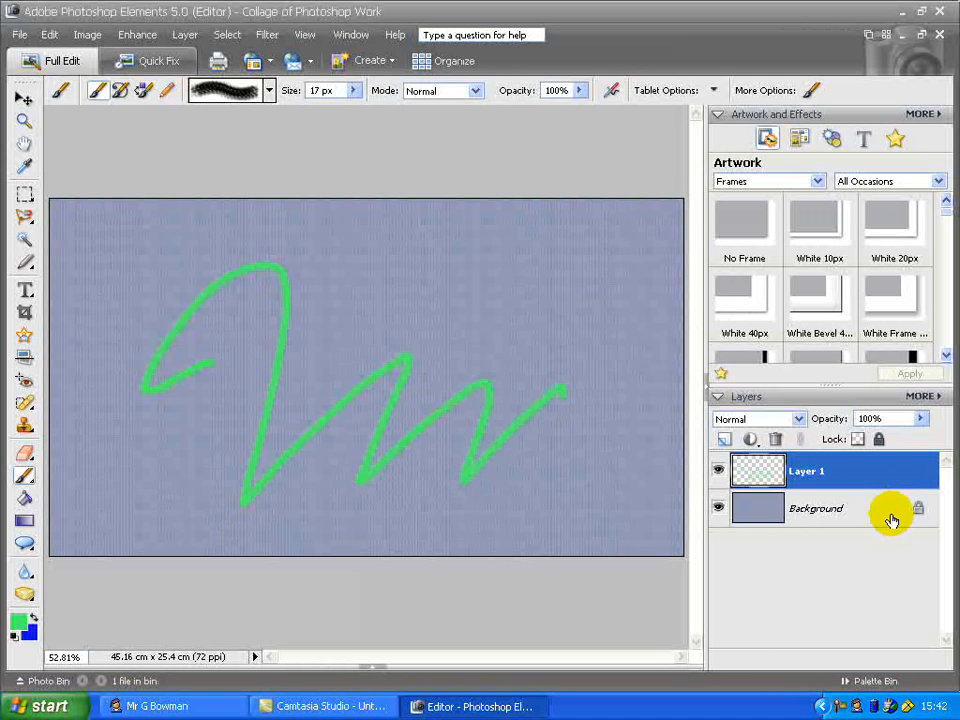
- Hide and show the green scribble layer, and delete that layer
{"action": "left_click", "coordinate": [721, 470]}
{"action": "left_click", "coordinate": [721, 470]}
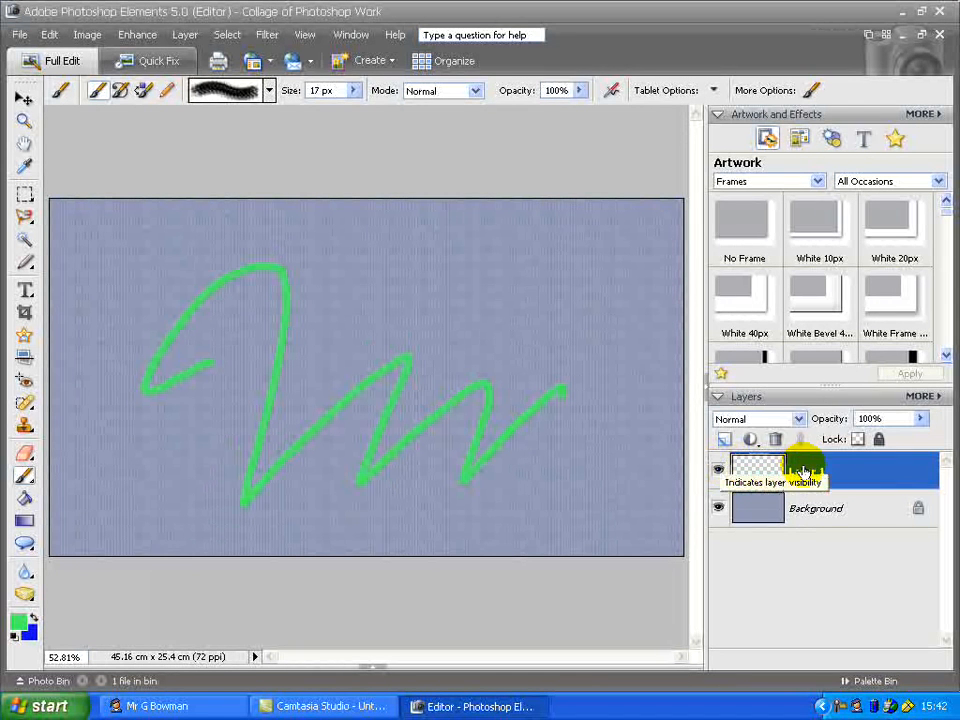
{"action": "left_click", "coordinate": [776, 443]}
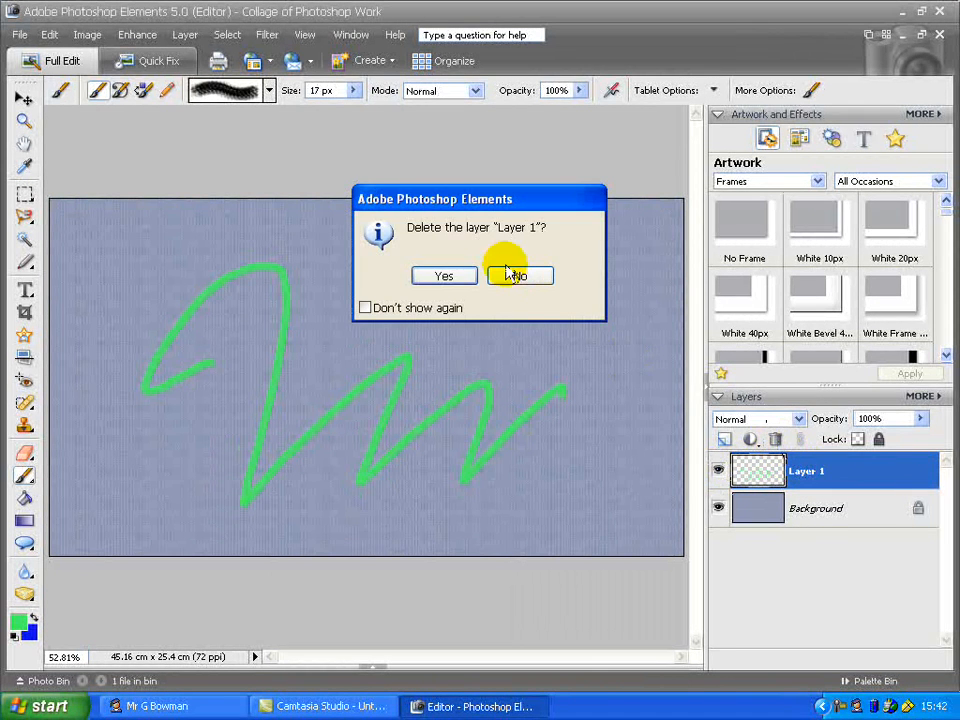
{"action": "left_click", "coordinate": [444, 277]}
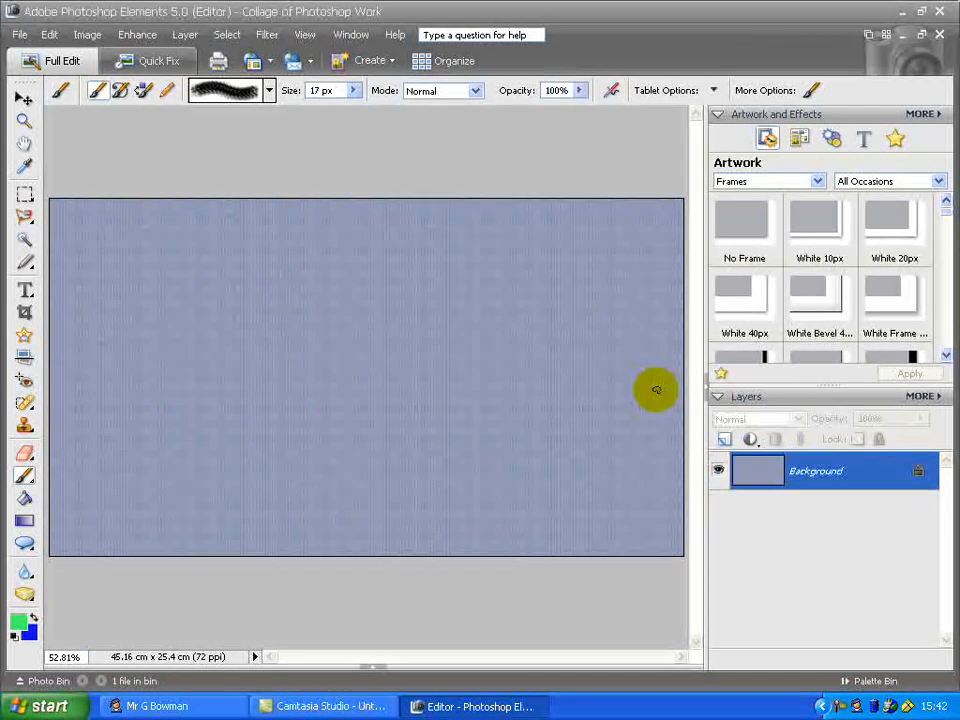
- Add a new layer and place Emboss-style placeholder text on the canvas from the text effects
{"action": "left_click", "coordinate": [724, 440]}
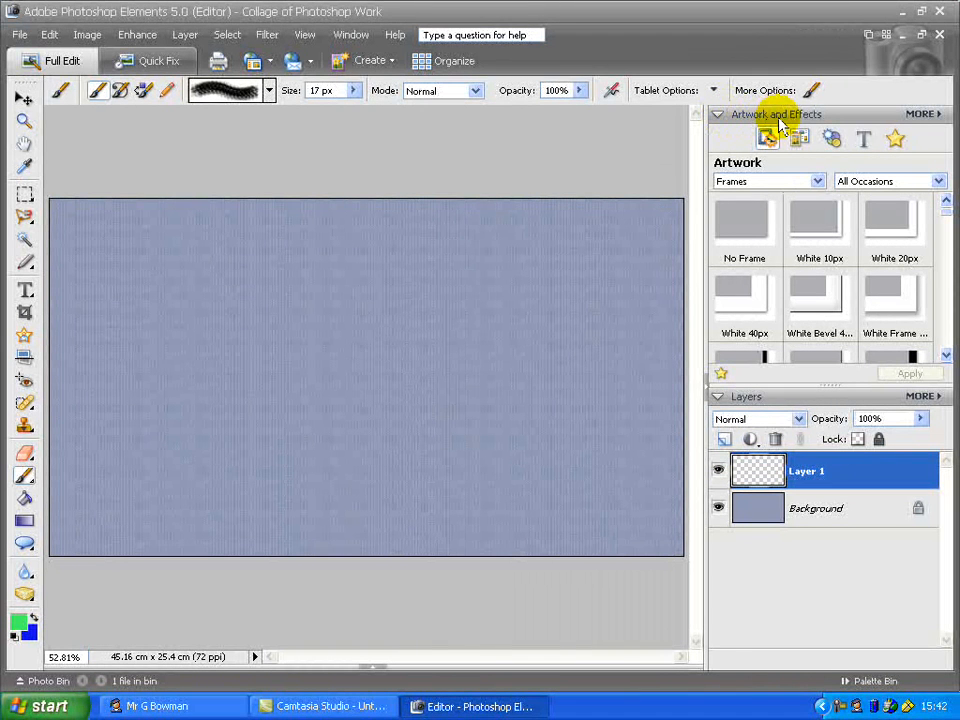
{"action": "left_click", "coordinate": [867, 141]}
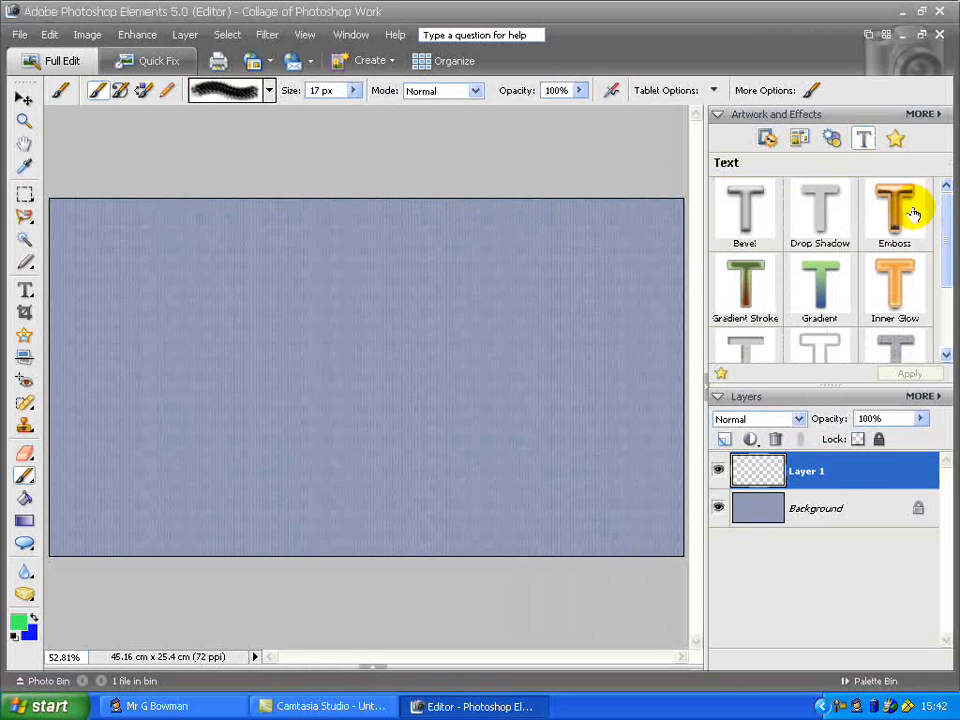
{"action": "mouse_move", "coordinate": [946, 213]}
{"action": "left_mouse_down"}
{"action": "mouse_move", "coordinate": [946, 275]}
{"action": "mouse_move", "coordinate": [943, 203]}
{"action": "mouse_move", "coordinate": [894, 197]}
{"action": "mouse_move", "coordinate": [896, 206]}
{"action": "mouse_move", "coordinate": [199, 377]}
{"action": "mouse_move", "coordinate": [215, 376]}
{"action": "left_mouse_up"}
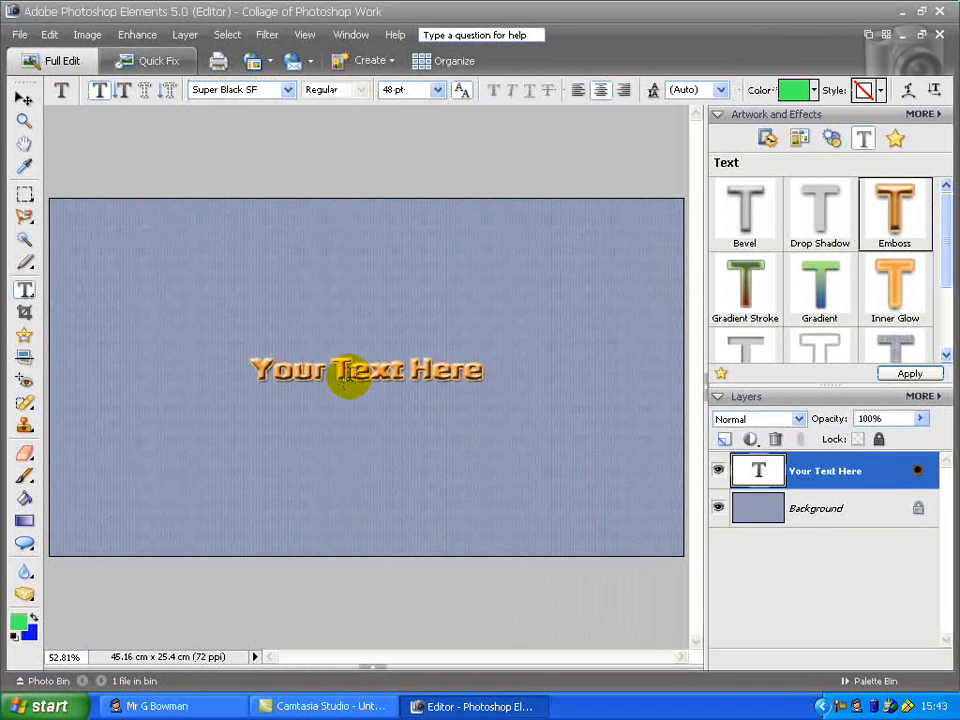
- Replace the placeholder text "Your Text Here" with "Fashion Fix Project"
{"action": "double_click", "coordinate": [345, 378]}
{"action": "left_click", "coordinate": [349, 376]}
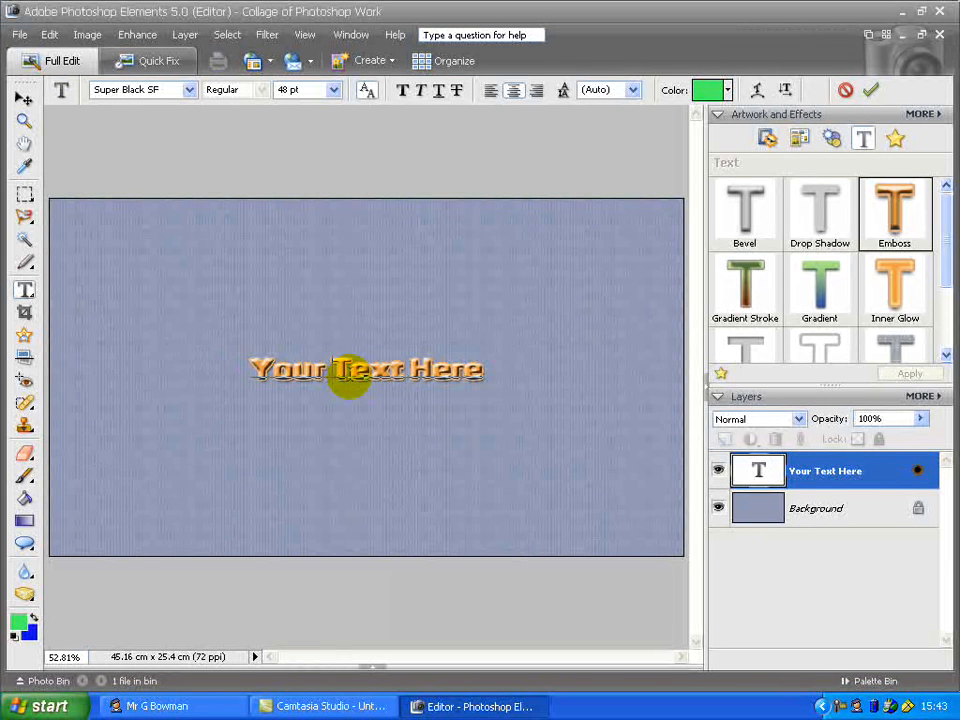
{"action": "key", "text": "shift+Right"}
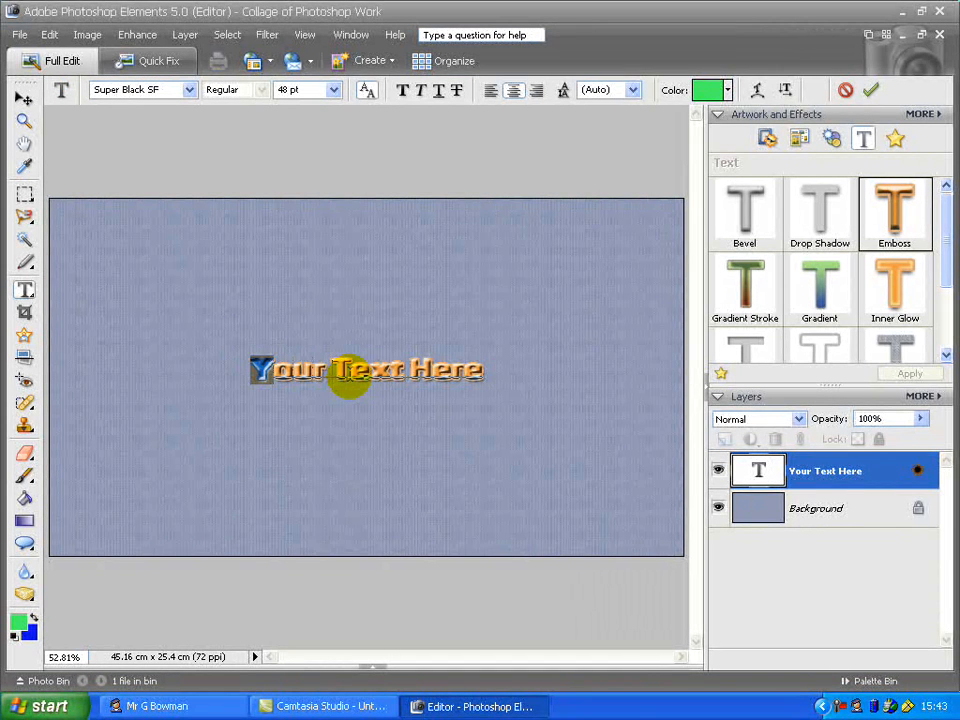
{"action": "key", "text": "shift+Right"}
{"action": "key", "text": "shift+Right"}
{"action": "key", "text": "shift+Right"}
{"action": "key", "text": "shift+Right"}
{"action": "key", "text": "shift+Right"}
{"action": "key", "text": "shift+Right"}
{"action": "key", "text": "shift+Right"}
{"action": "key", "text": "shift+Right"}
{"action": "key", "text": "shift+Right"}
{"action": "key", "text": "shift+Right"}
{"action": "key", "text": "shift+Right"}
{"action": "key", "text": "shift+Right"}
{"action": "key", "text": "shift+Right"}
{"action": "type", "text": "F"}
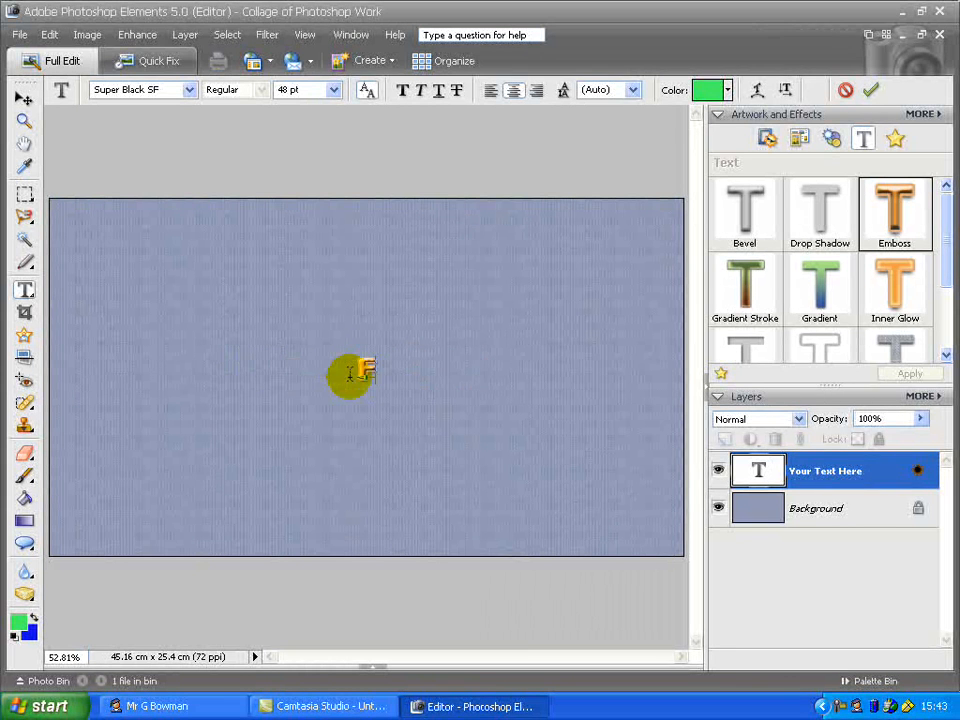
{"action": "type", "text": "ahion"}
{"action": "key", "text": "BackSpace"}
{"action": "key", "text": "BackSpace"}
{"action": "key", "text": "BackSpace"}
{"action": "key", "text": "BackSpace"}
{"action": "key", "text": "BackSpace"}
{"action": "type", "text": "shi"}
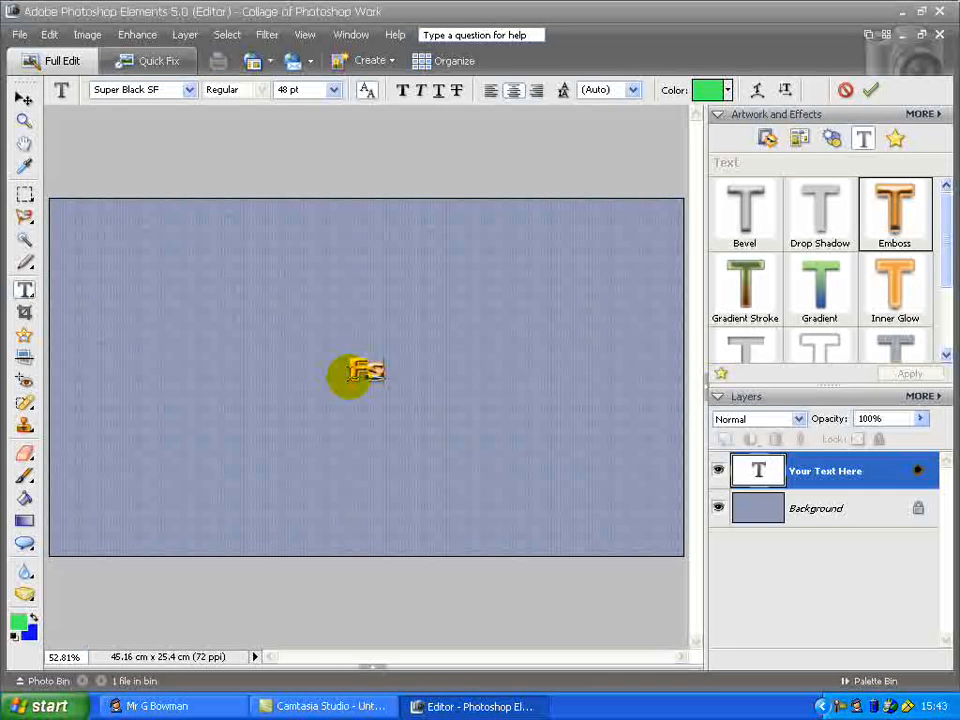
{"action": "key", "text": "BackSpace"}
{"action": "key", "text": "BackSpace"}
{"action": "key", "text": "BackSpace"}
{"action": "type", "text": "ashi"}
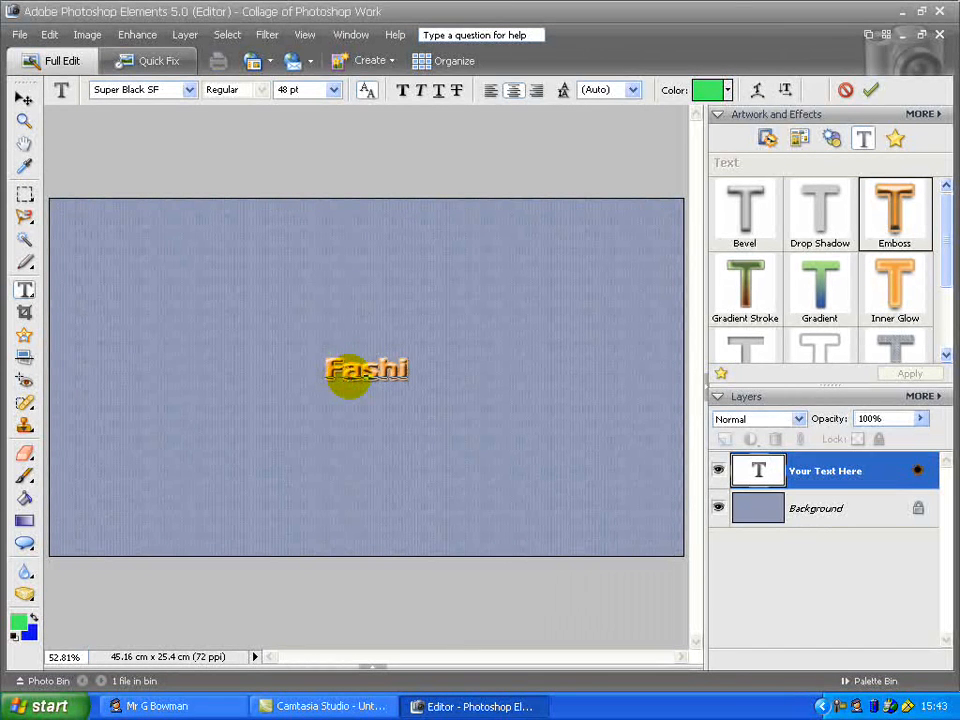
{"action": "type", "text": "on Fix"}
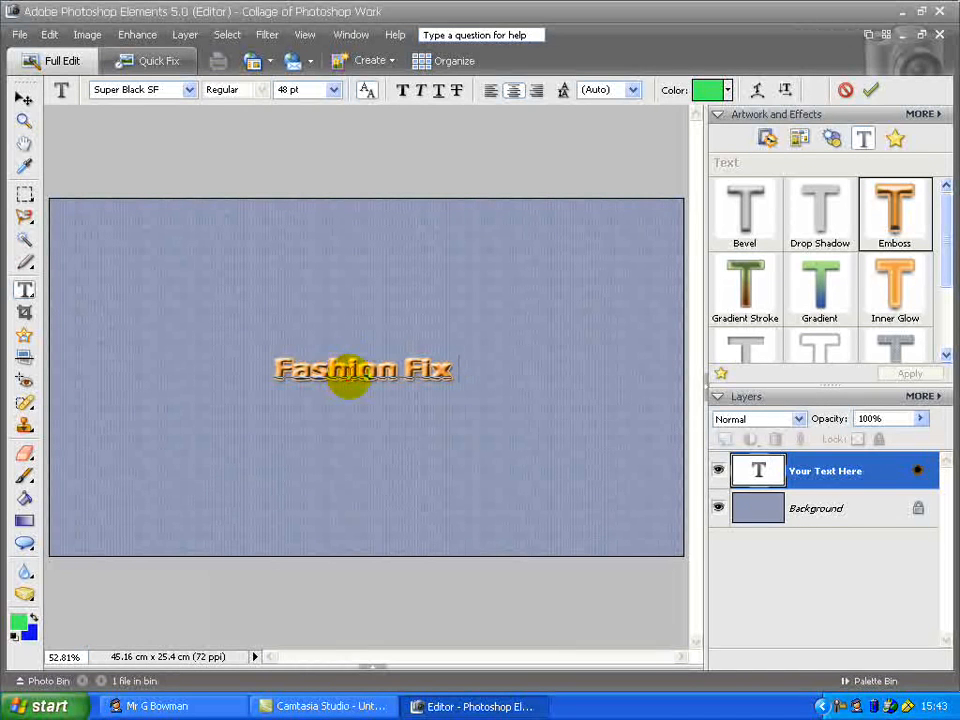
{"action": "type", "text": " Project"}
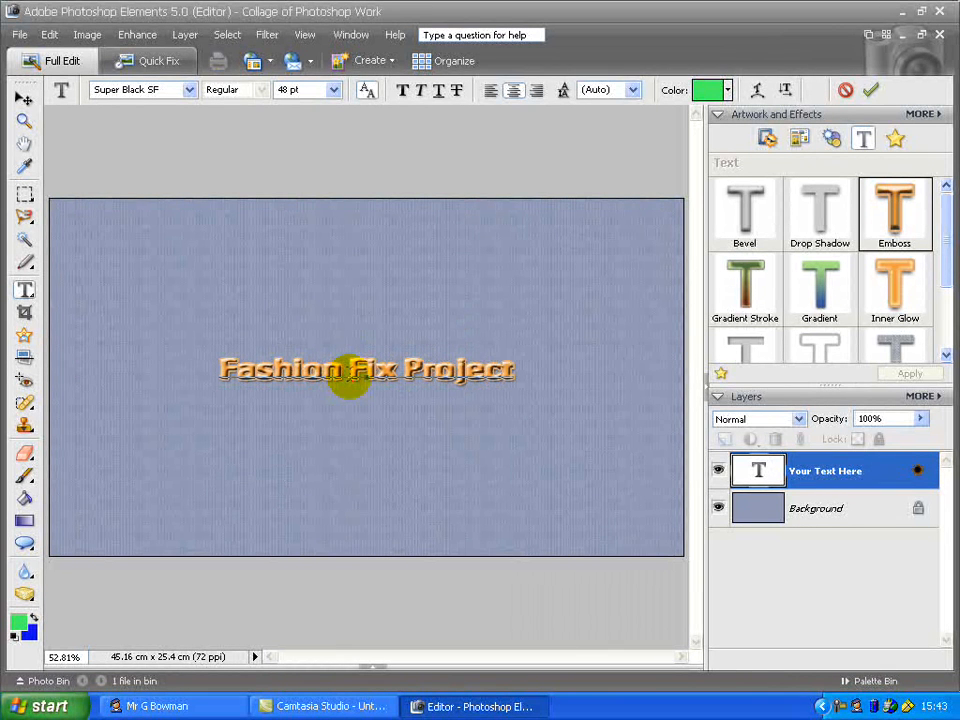
{"action": "left_click", "coordinate": [22, 98]}
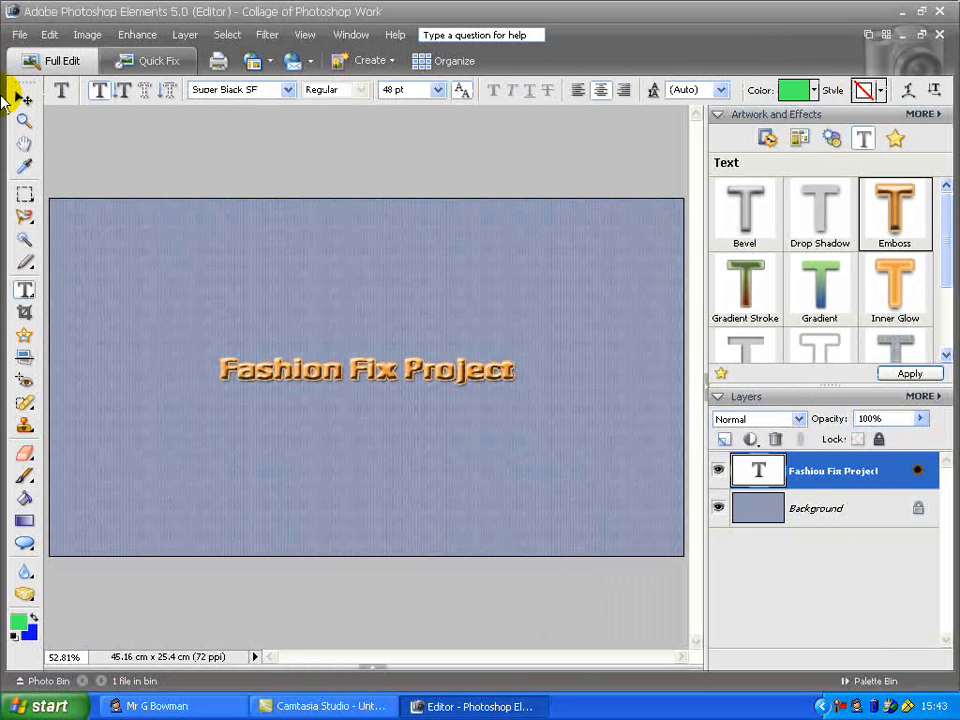
- Try a 72 pt font size on the whole "Fashion Fix Project" title, and set it to 60 pt
{"action": "left_click", "coordinate": [25, 94]}
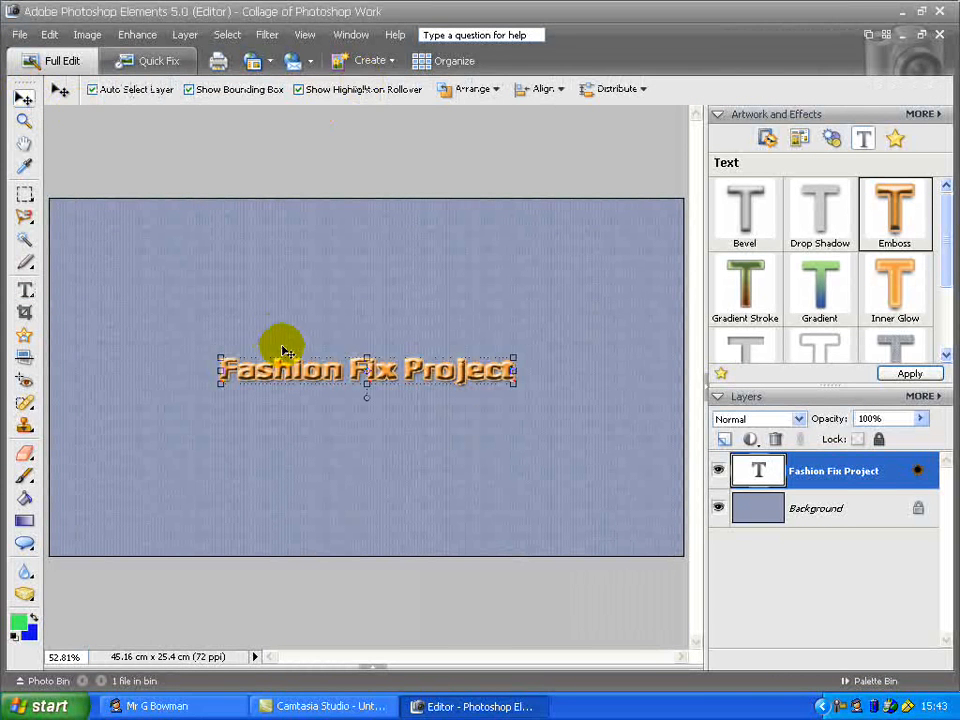
{"action": "double_click", "coordinate": [308, 368]}
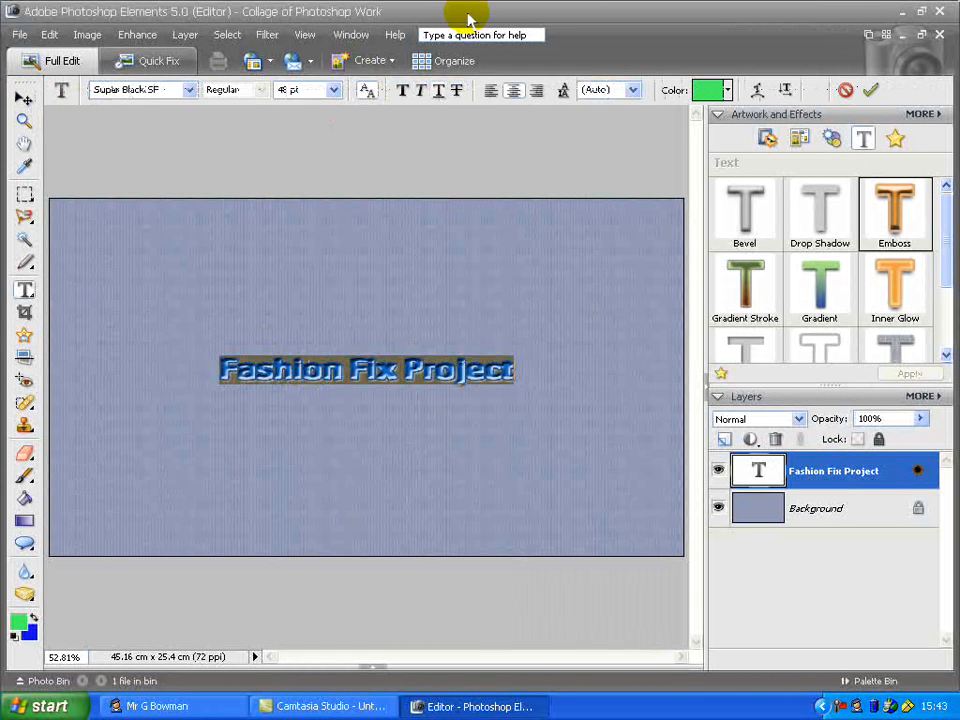
{"action": "left_click", "coordinate": [333, 89]}
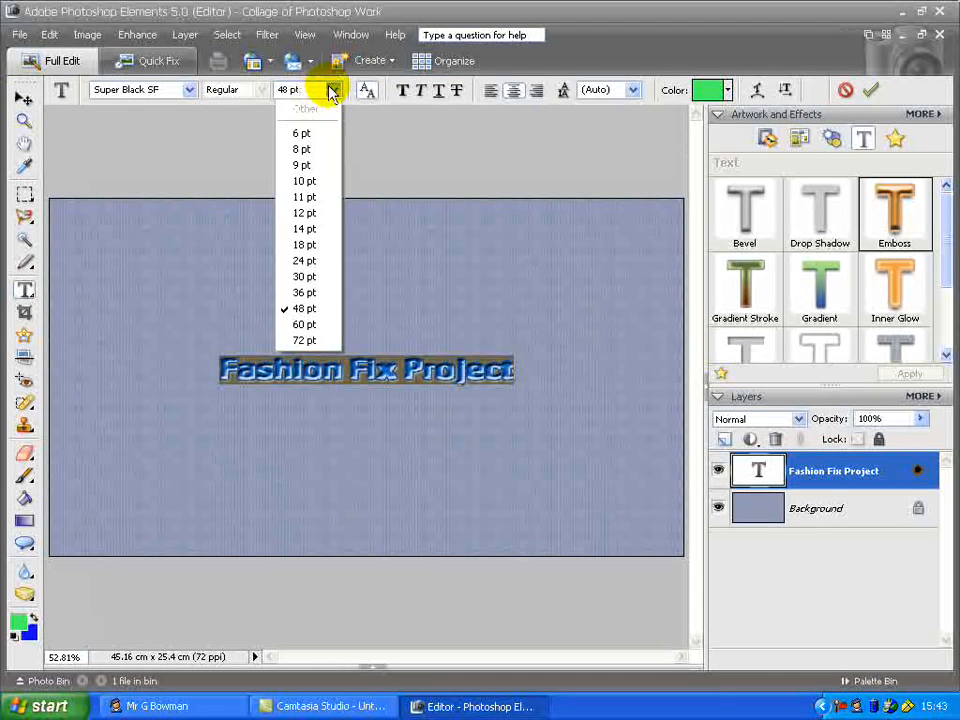
{"action": "left_click", "coordinate": [317, 343]}
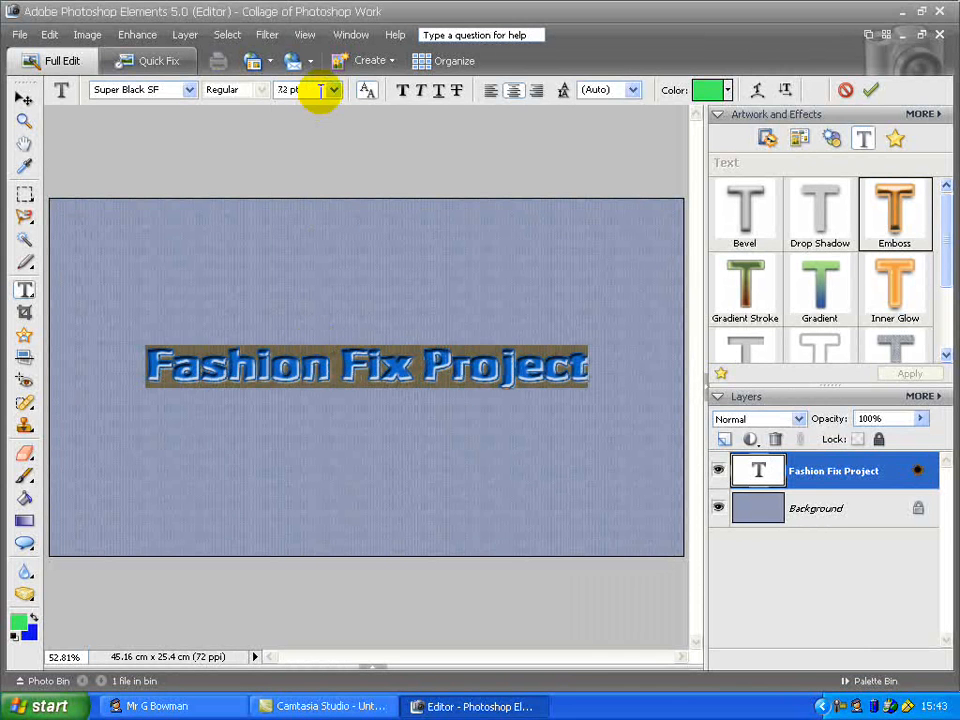
{"action": "left_click", "coordinate": [333, 89]}
{"action": "left_click", "coordinate": [332, 323]}
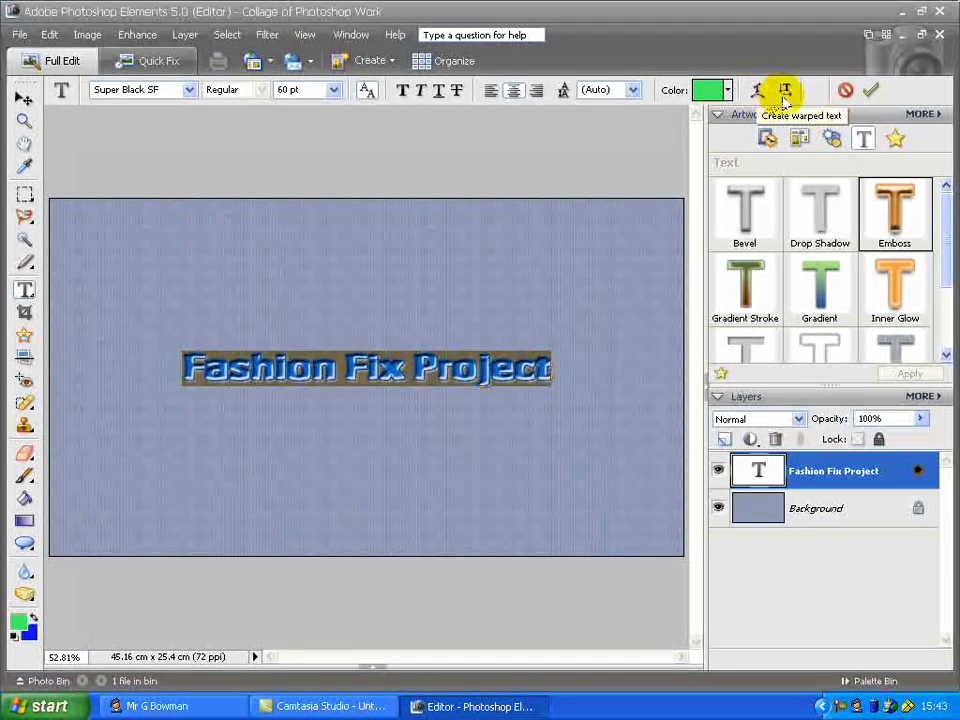
{"action": "left_click", "coordinate": [868, 92]}
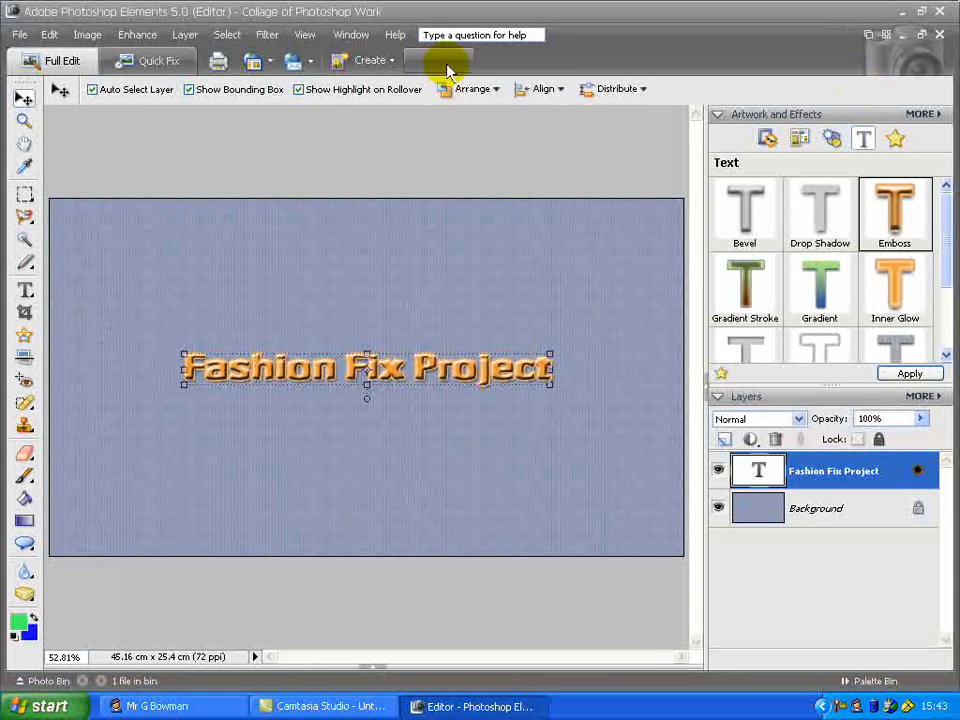
- Place a Purple Dark2 20px frame from the artwork frames onto the collage
{"action": "left_click", "coordinate": [405, 157]}
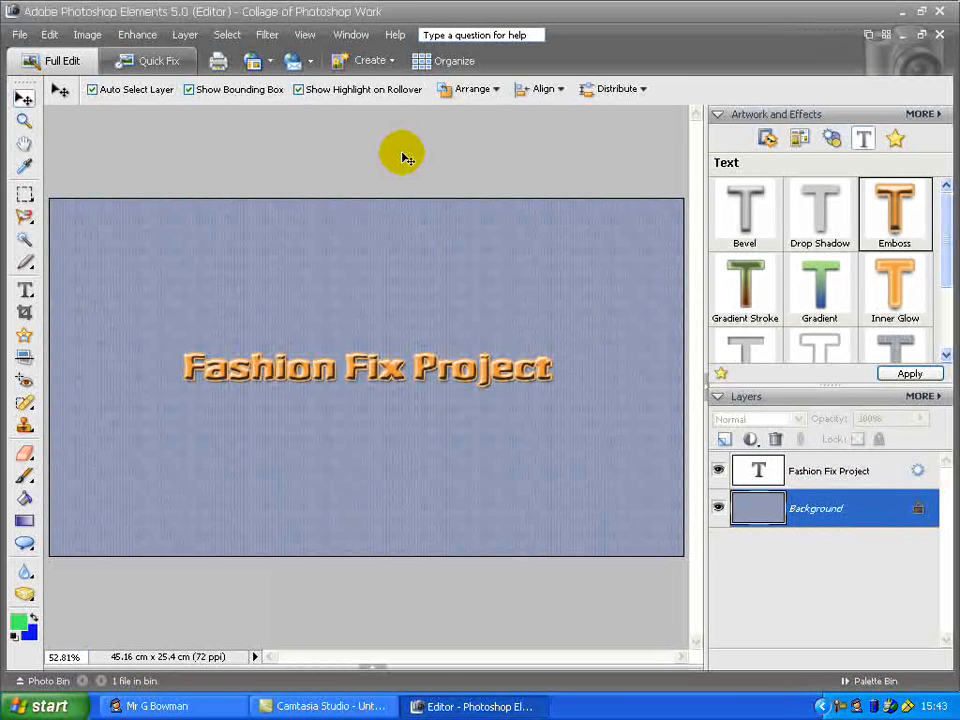
{"action": "left_click", "coordinate": [800, 140]}
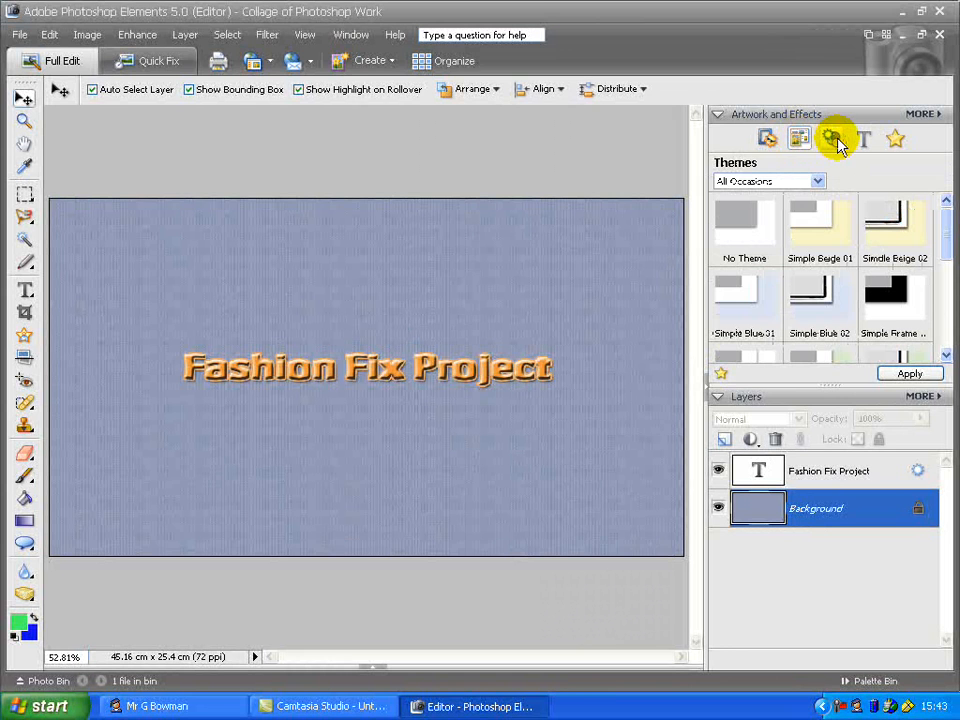
{"action": "left_click", "coordinate": [768, 139]}
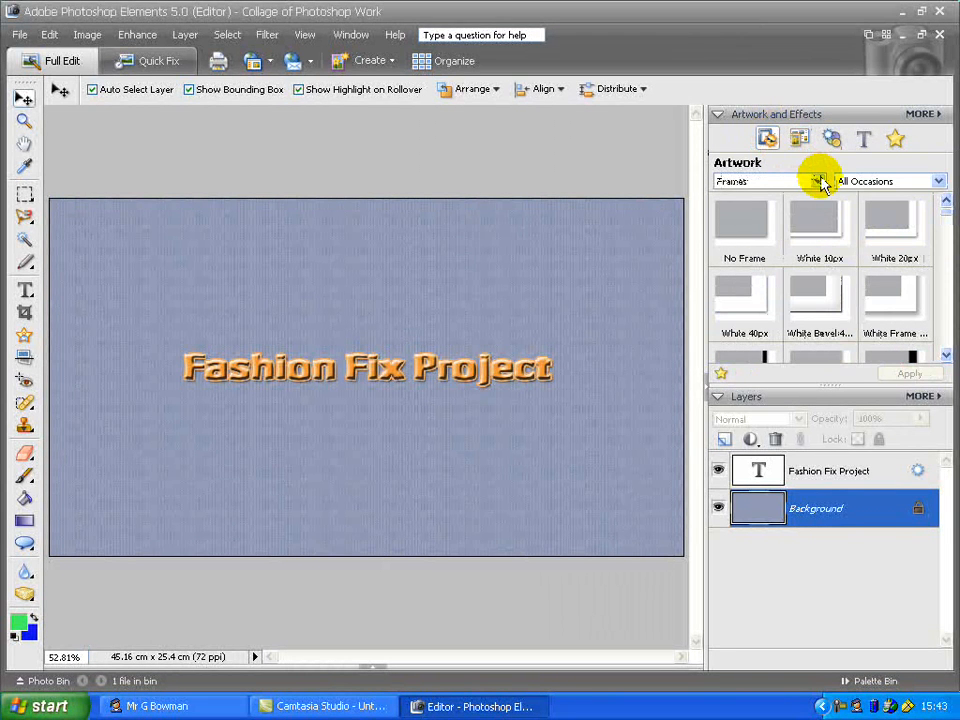
{"action": "scroll", "coordinate": [946, 225], "scroll_direction": "down", "scroll_amount": 1}
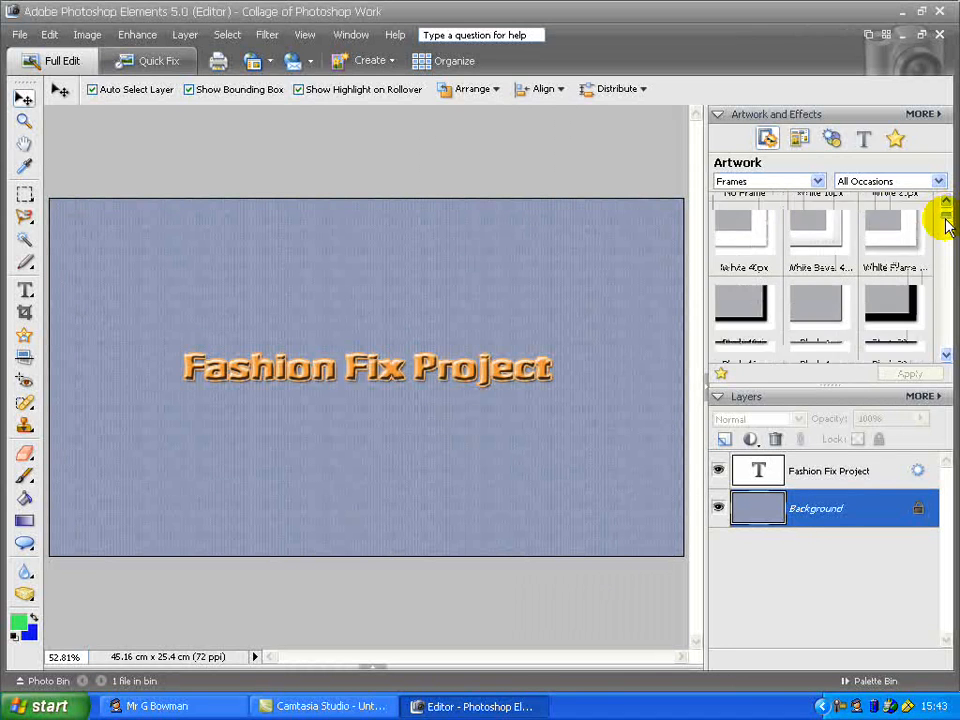
{"action": "left_click_drag", "start_coordinate": [946, 225], "coordinate": [936, 328]}
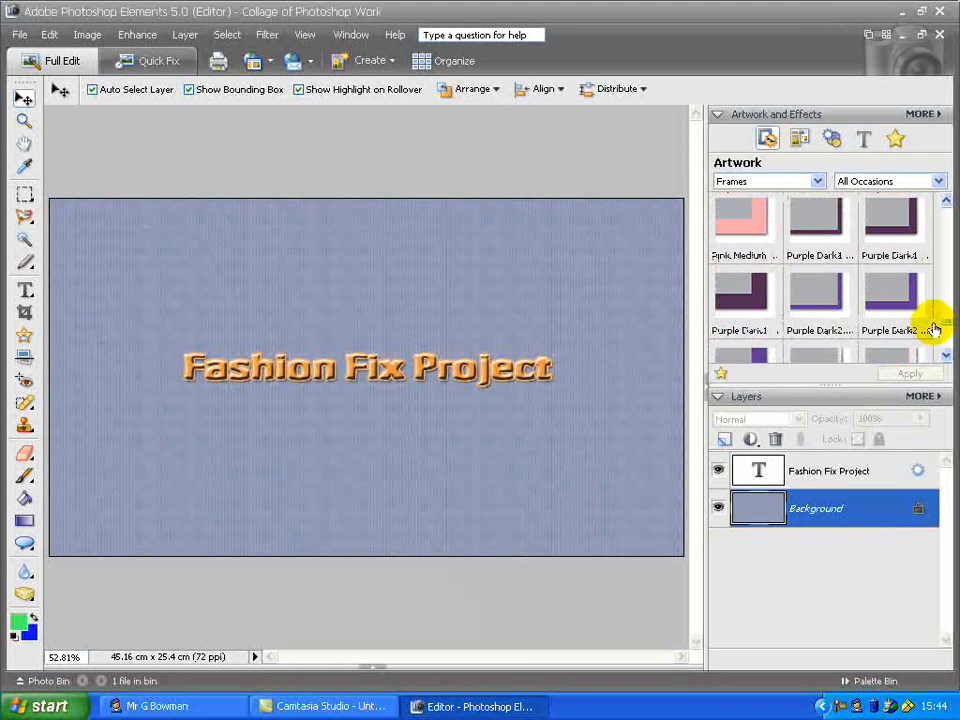
{"action": "left_click_drag", "start_coordinate": [881, 300], "coordinate": [548, 297]}
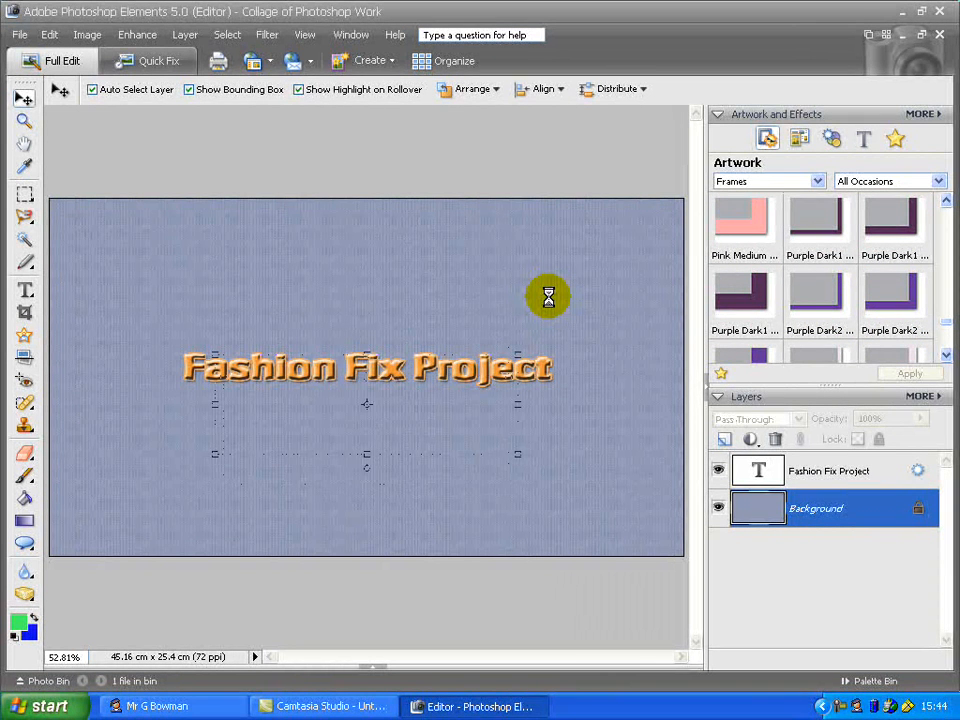
- Scale the purple frame to 76.8%, move it to the canvas's lower-right corner and rotate it about -18.8 degrees
{"action": "left_click_drag", "start_coordinate": [508, 268], "coordinate": [435, 313]}
{"action": "left_click_drag", "start_coordinate": [381, 332], "coordinate": [605, 385]}
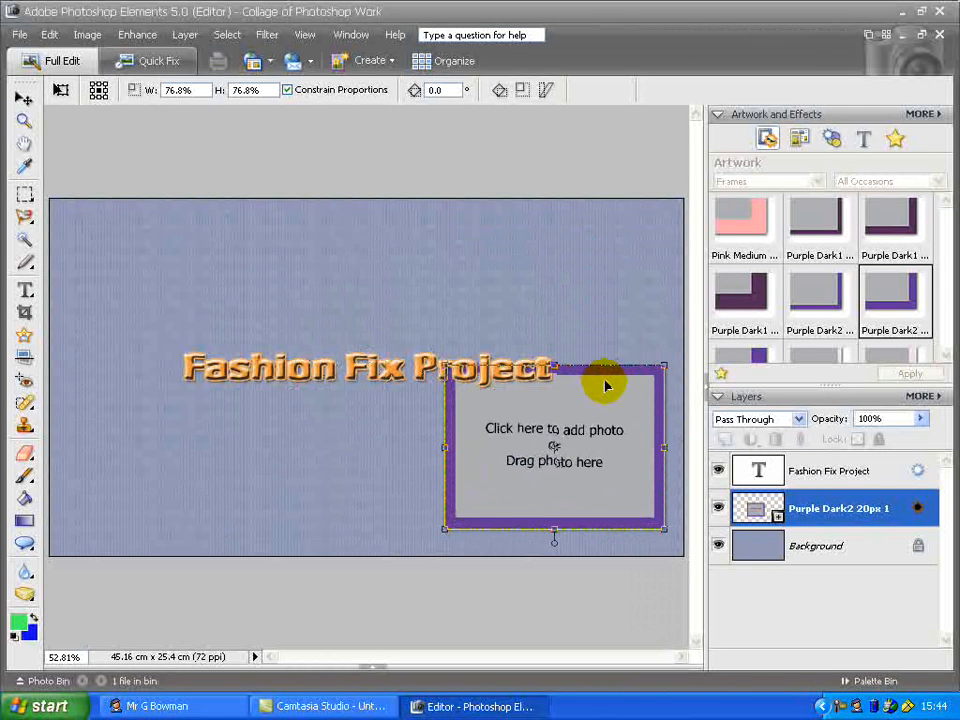
{"action": "left_click_drag", "start_coordinate": [554, 541], "coordinate": [587, 544]}
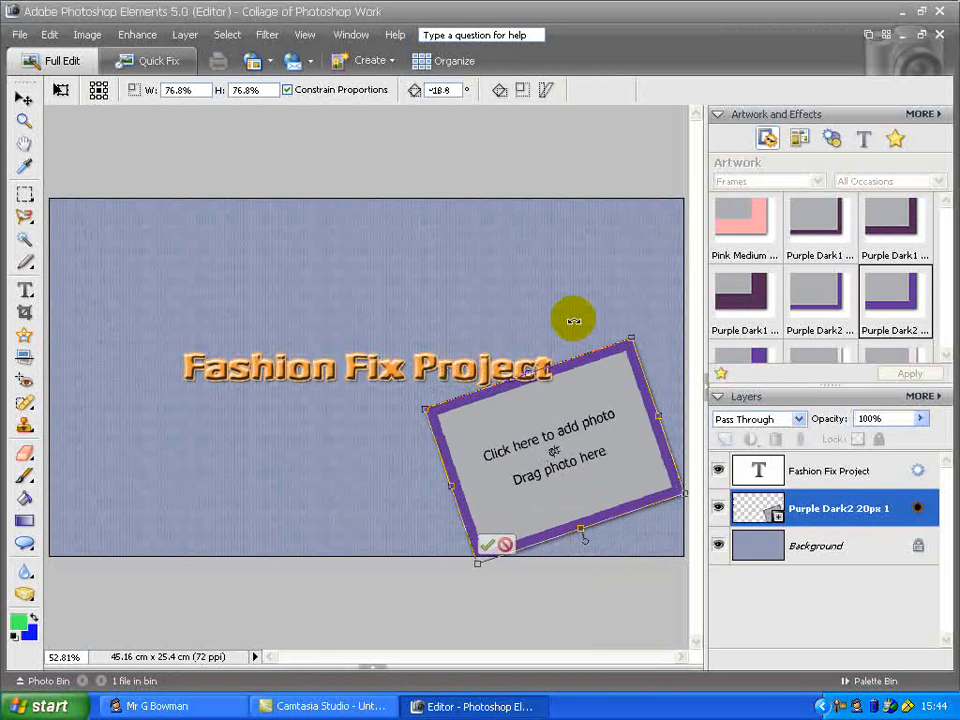
{"action": "mouse_move", "coordinate": [573, 368]}
{"action": "left_mouse_down"}
{"action": "mouse_move", "coordinate": [582, 365]}
{"action": "mouse_move", "coordinate": [572, 358]}
{"action": "left_mouse_up"}
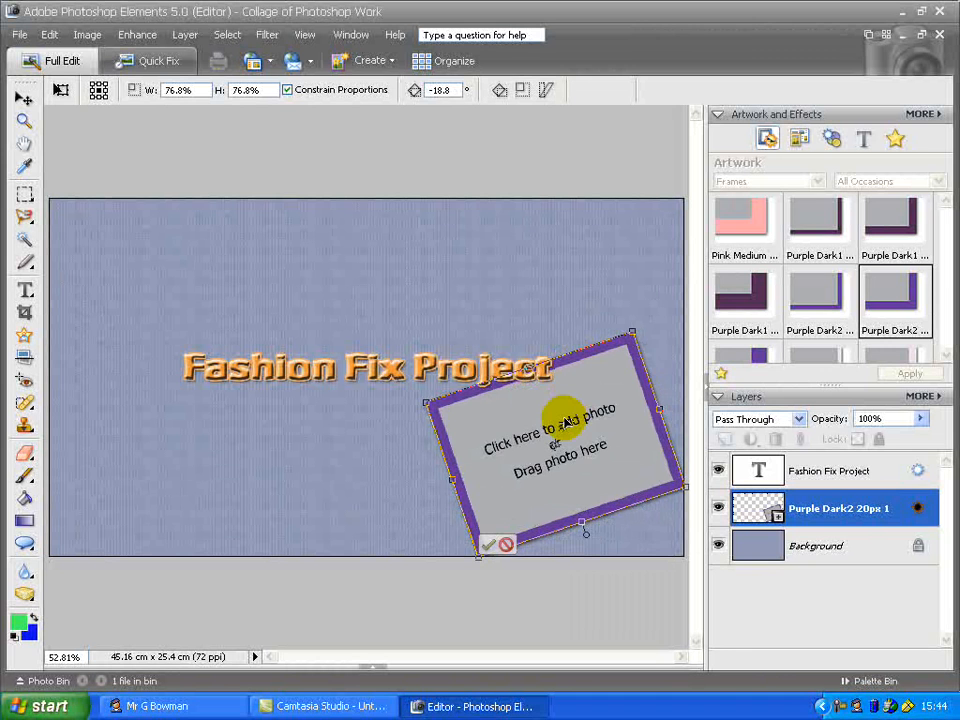
{"action": "left_click", "coordinate": [490, 546]}
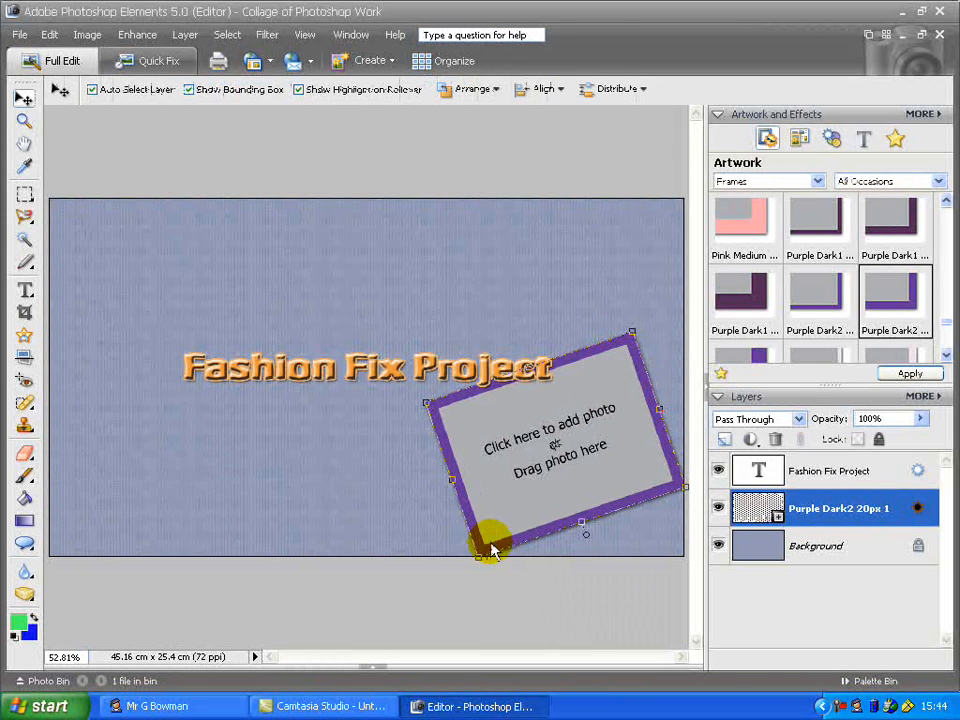
- Fill the tilted purple frame with the "man" photo from the FashionFix folder
{"action": "left_click", "coordinate": [537, 447]}
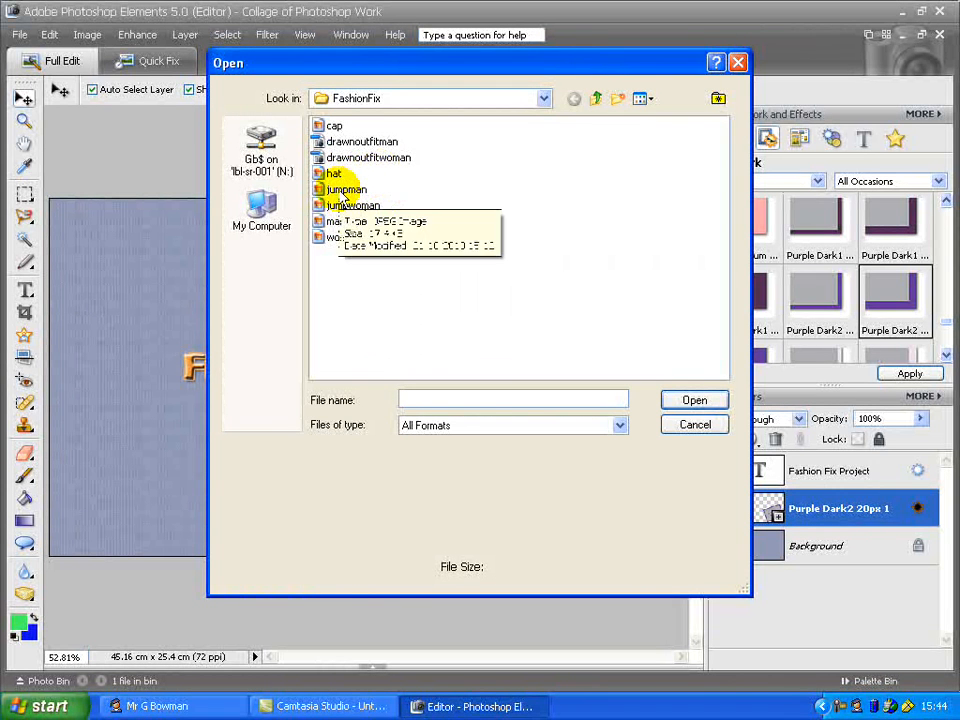
{"action": "left_click", "coordinate": [331, 221]}
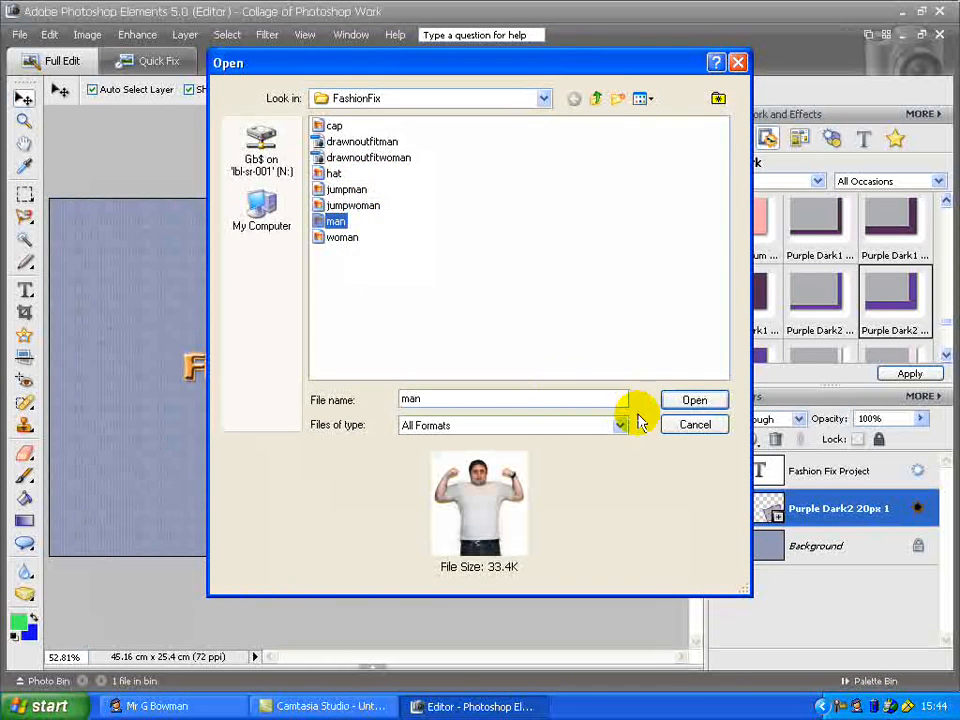
{"action": "left_click", "coordinate": [686, 401]}
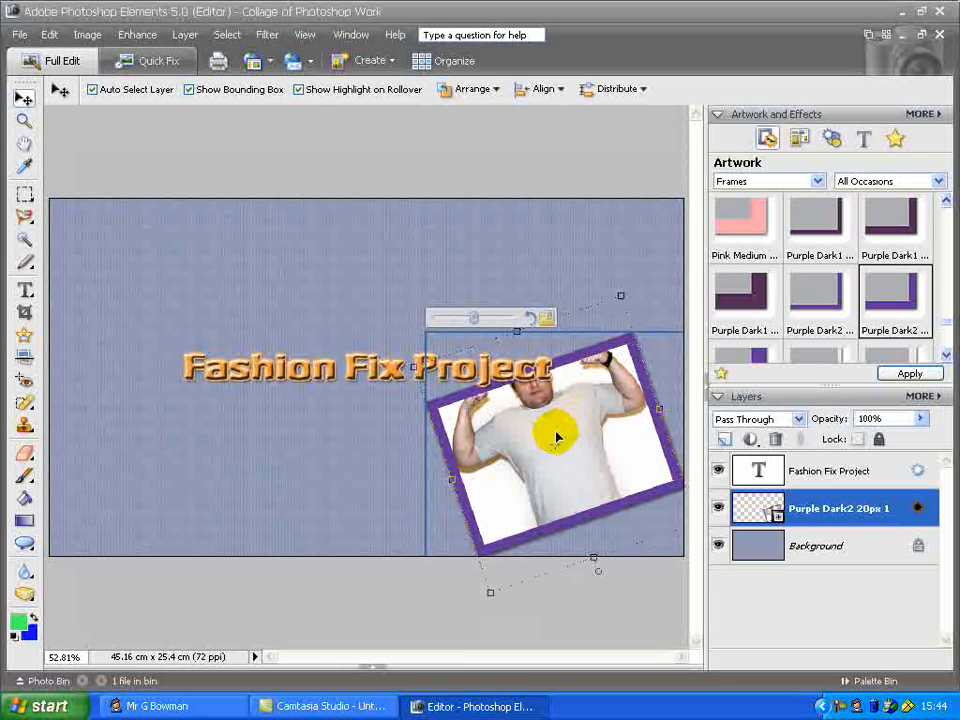
- Scale the man photo to about 92% inside its frame and reposition it so the head and both arms fit
{"action": "mouse_move", "coordinate": [549, 435]}
{"action": "left_mouse_down"}
{"action": "mouse_move", "coordinate": [562, 478]}
{"action": "mouse_move", "coordinate": [556, 449]}
{"action": "left_mouse_up"}
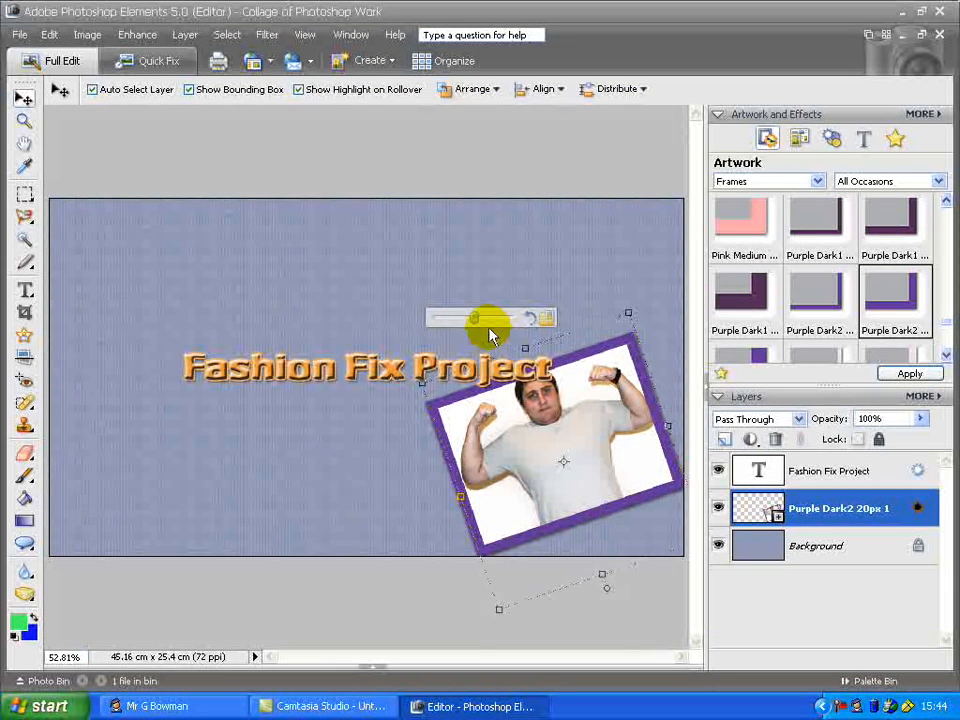
{"action": "left_click_drag", "start_coordinate": [476, 325], "coordinate": [470, 325]}
{"action": "left_click_drag", "start_coordinate": [536, 433], "coordinate": [538, 443]}
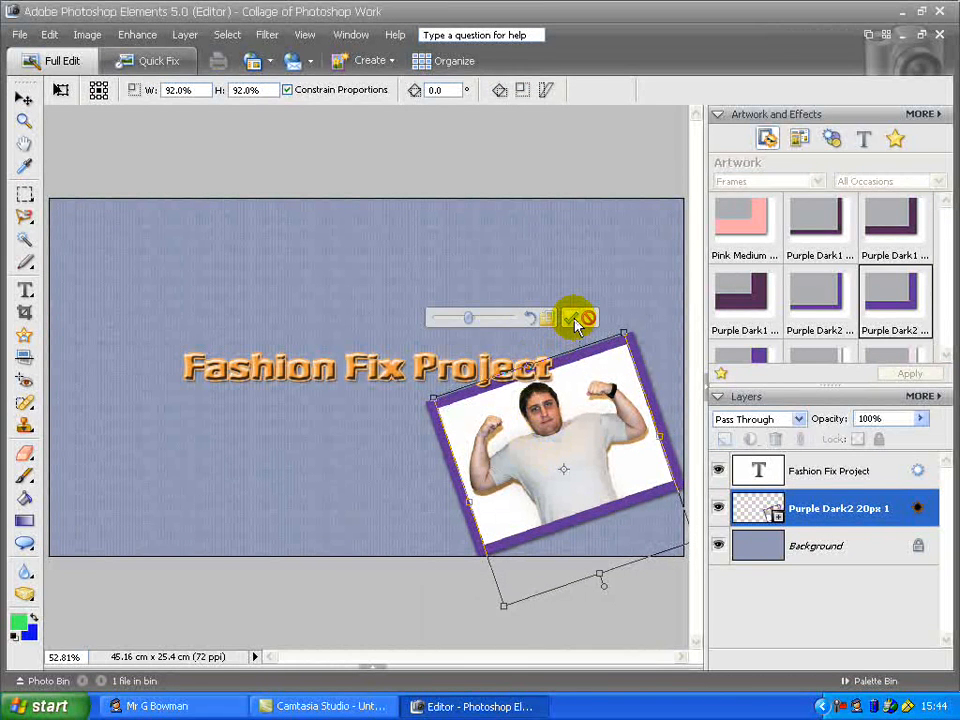
{"action": "left_click", "coordinate": [571, 318]}
{"action": "left_click", "coordinate": [517, 230]}
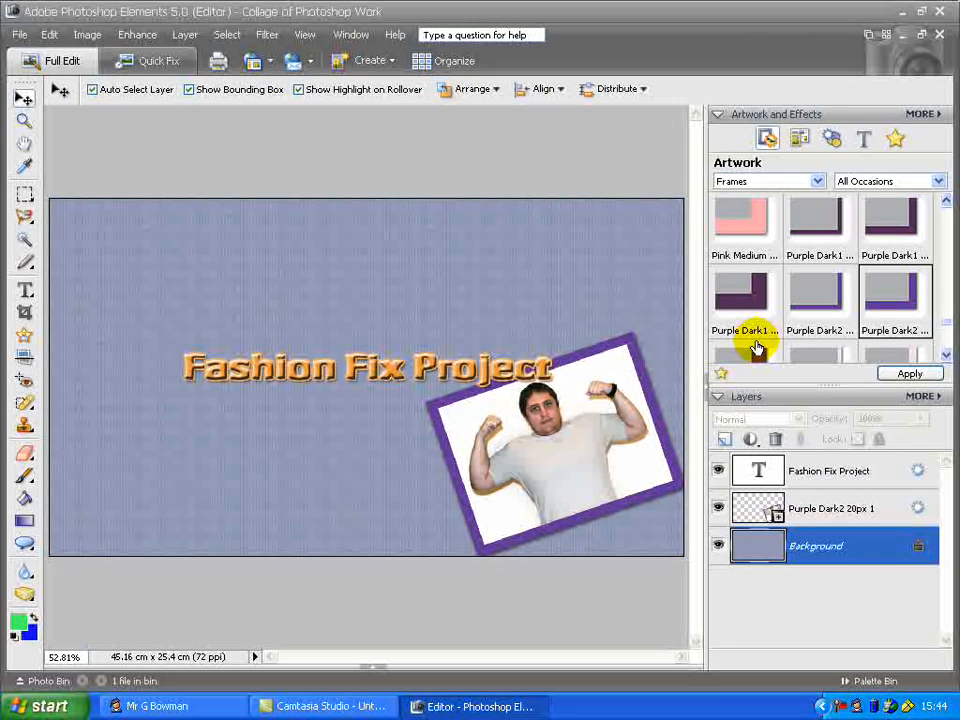
- Add a Purple Dark2 10px frame, rotate it about 14.5 degrees and shrink it into the canvas's lower-left area
{"action": "left_click_drag", "start_coordinate": [830, 298], "coordinate": [144, 296]}
{"action": "left_click_drag", "start_coordinate": [369, 497], "coordinate": [339, 480]}
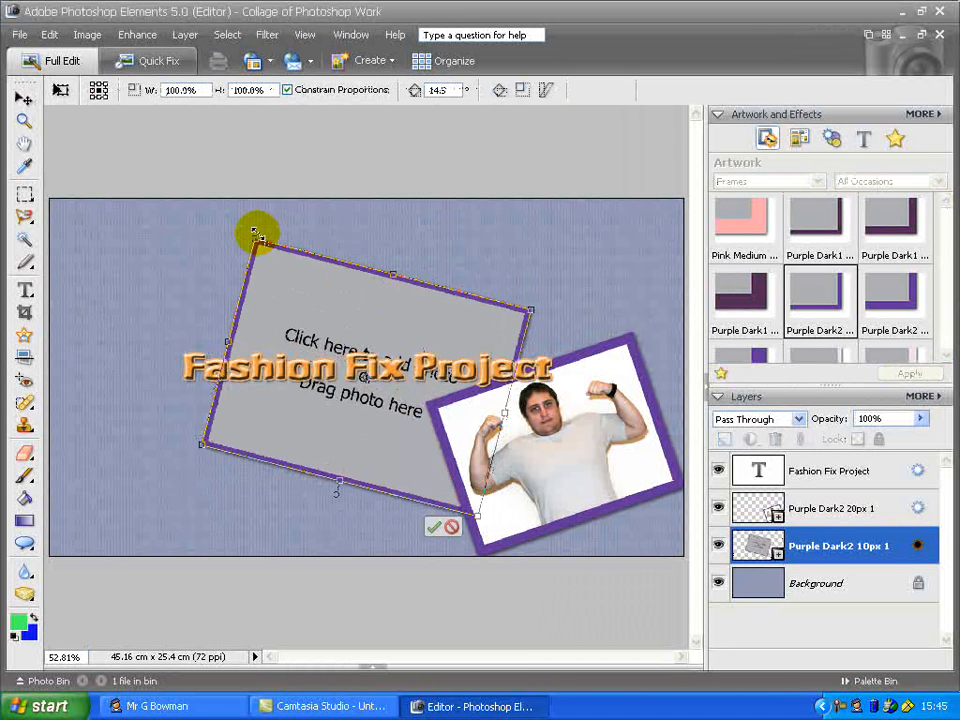
{"action": "left_click_drag", "start_coordinate": [255, 233], "coordinate": [110, 372]}
{"action": "key", "text": "Return"}
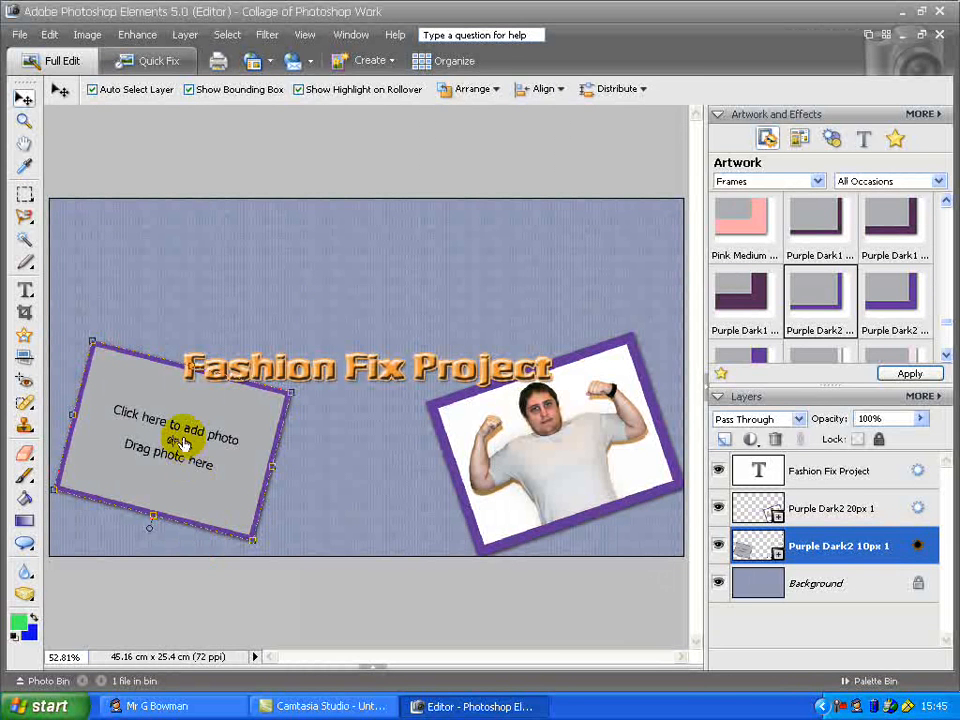
- Fill the lower-left frame with the "drawnoutfitman" picture from the FashionFix folder
{"action": "left_click", "coordinate": [180, 432]}
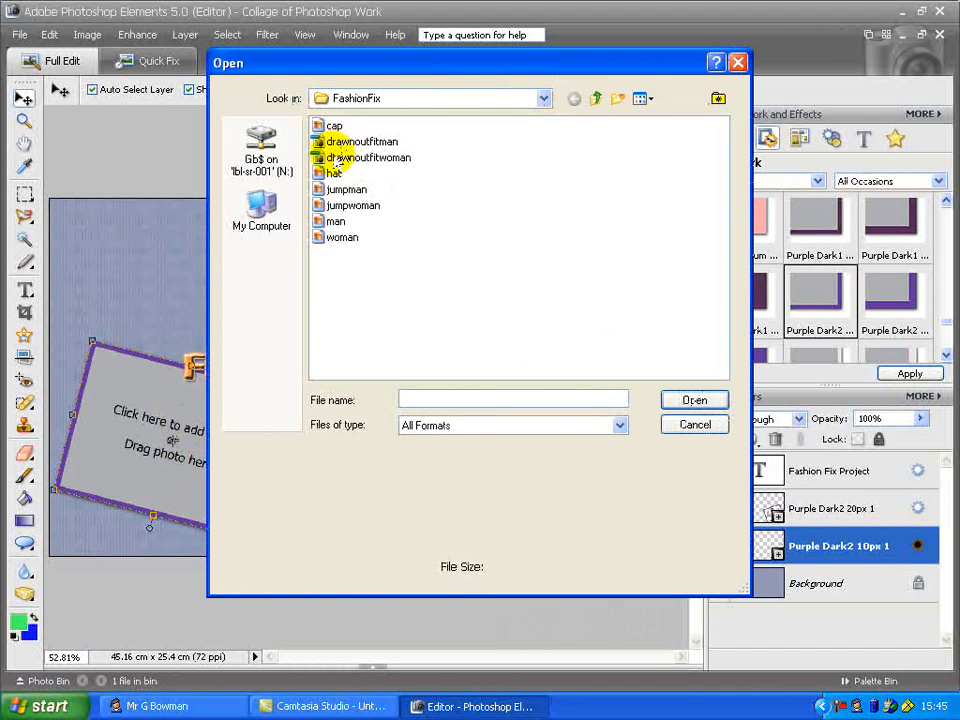
{"action": "left_click", "coordinate": [360, 141]}
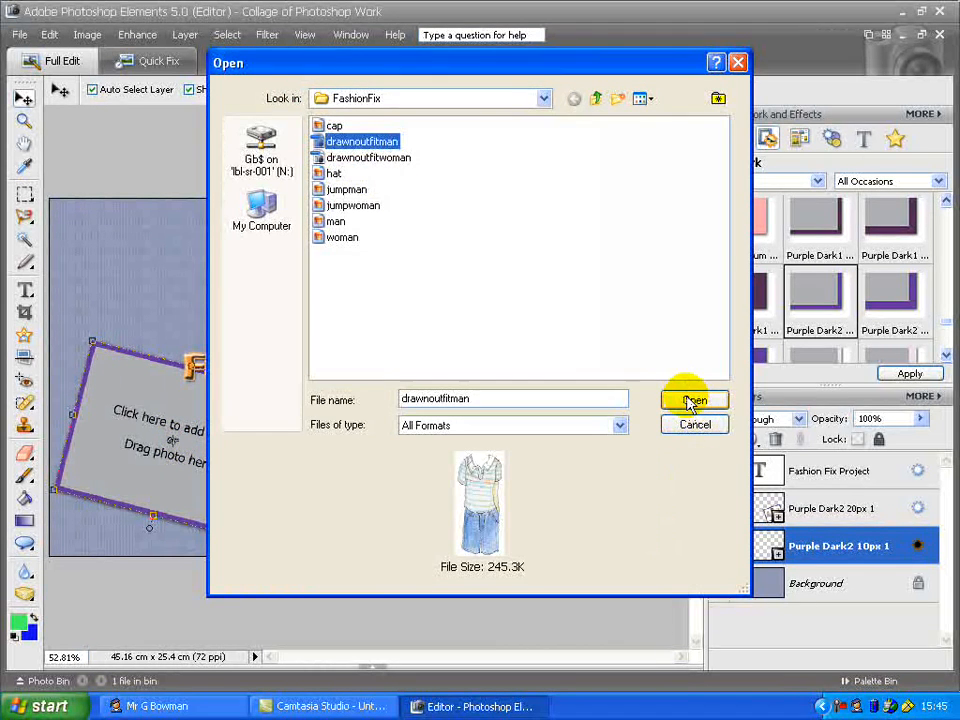
{"action": "left_click", "coordinate": [693, 399]}
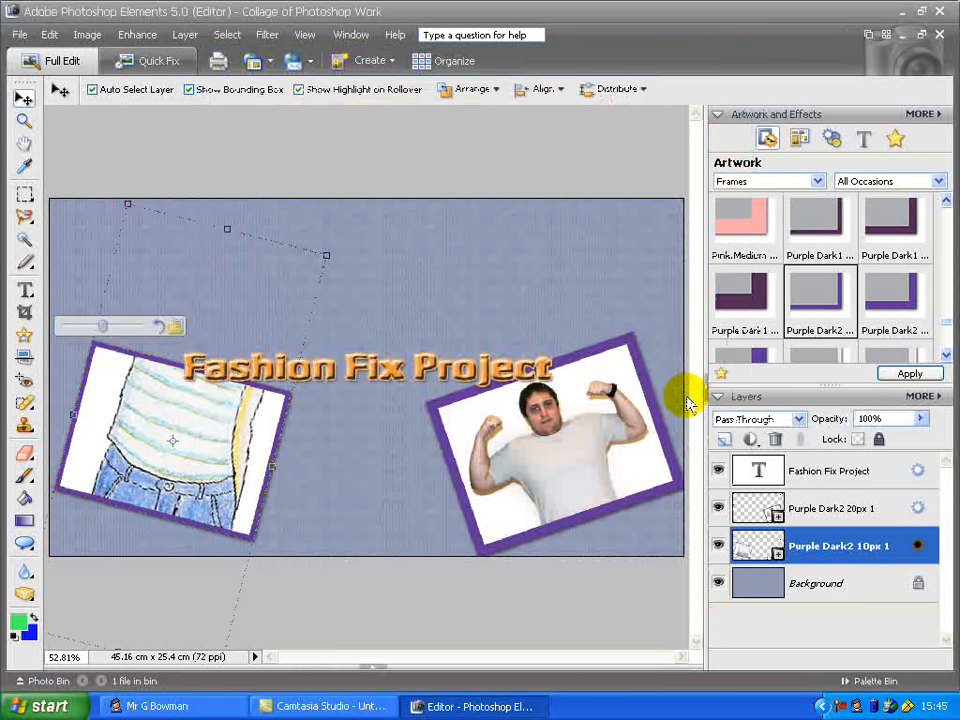
{"action": "left_click", "coordinate": [72, 412]}
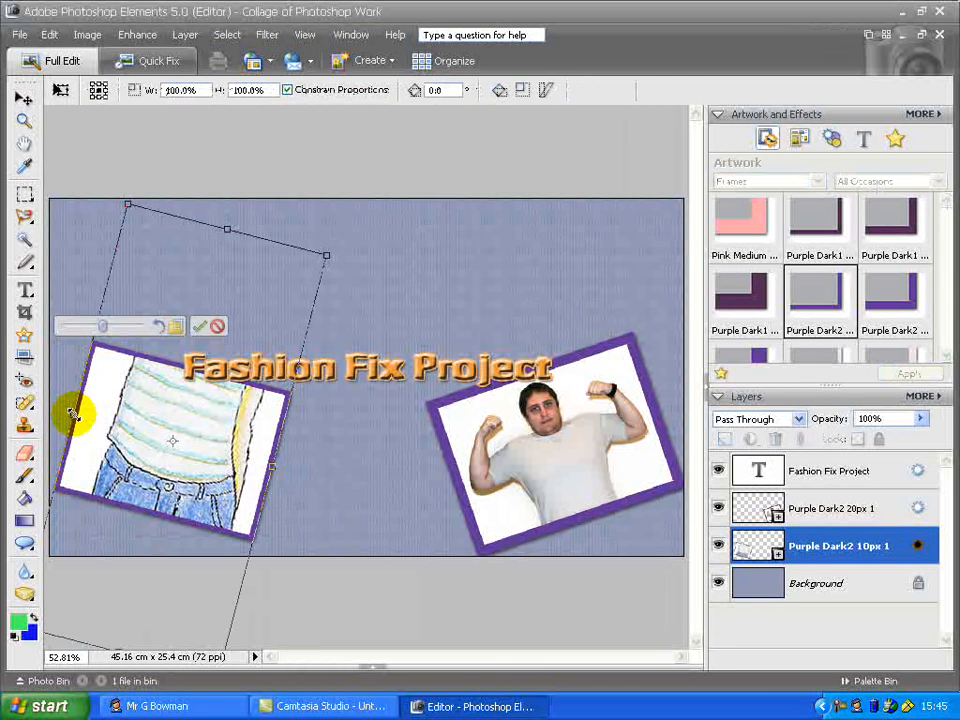
{"action": "left_click", "coordinate": [217, 326]}
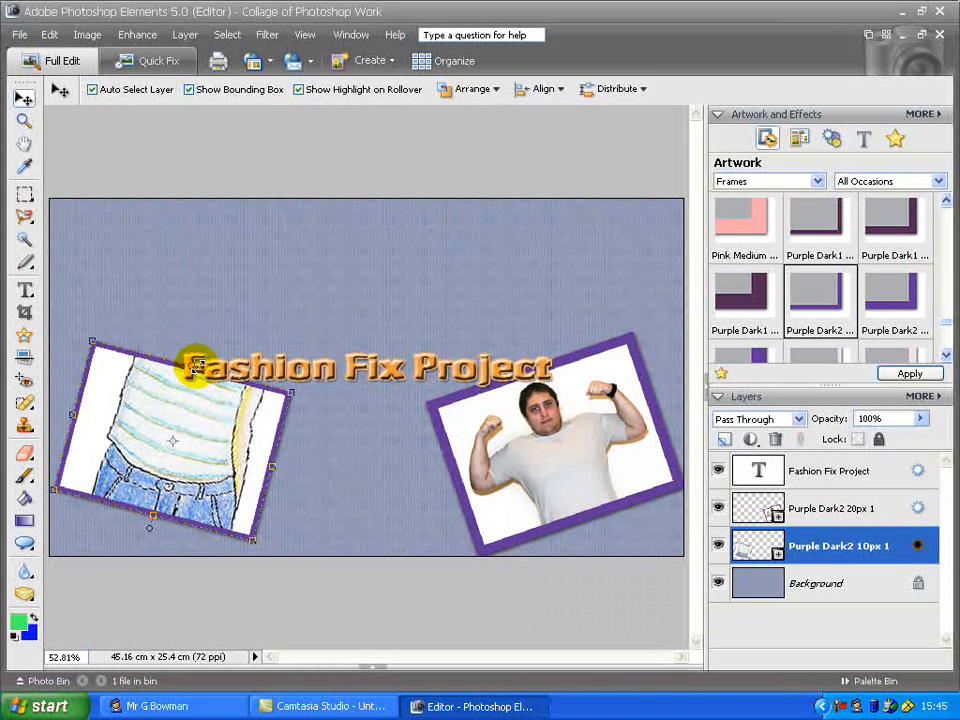
- Stretch the drawn outfit's frame taller at its upper and lower edges to reveal more of the shirt and jeans
{"action": "left_click", "coordinate": [193, 366]}
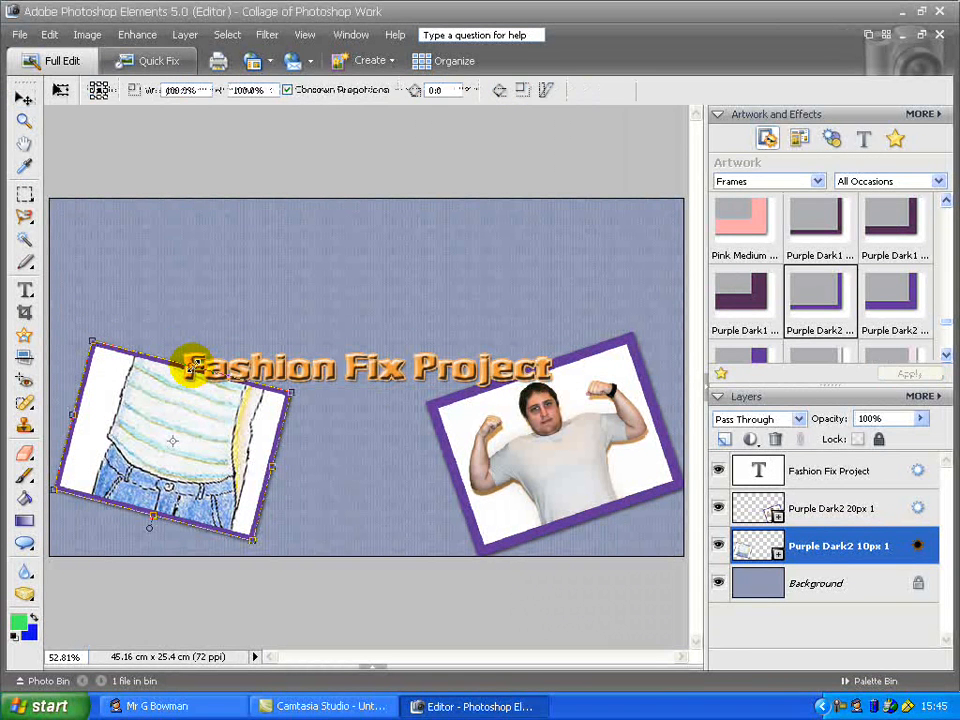
{"action": "left_click_drag", "start_coordinate": [193, 366], "coordinate": [214, 270]}
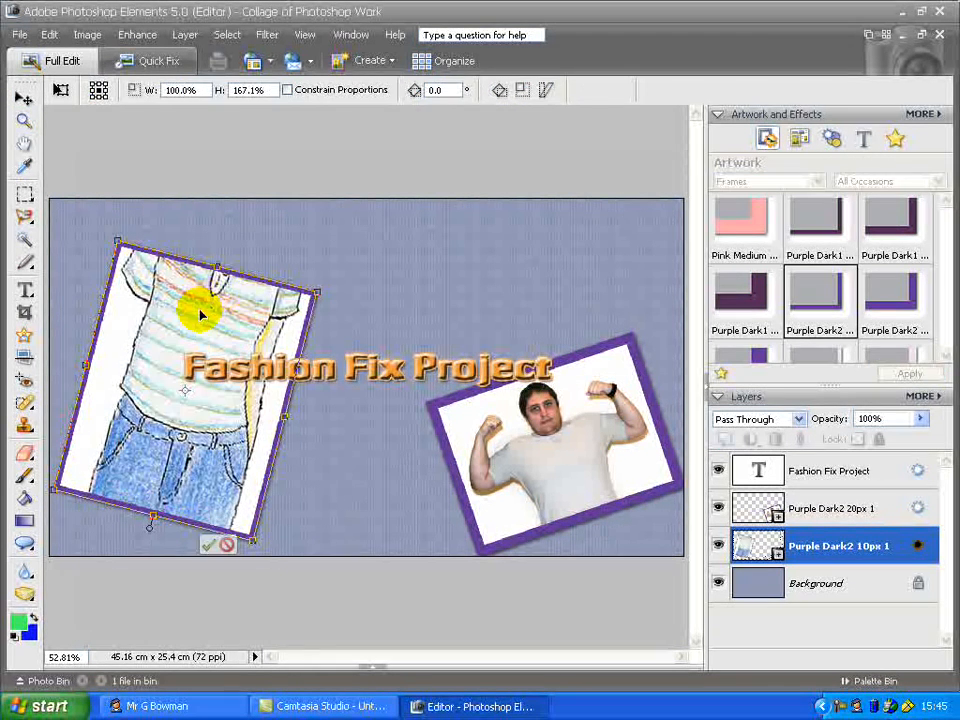
{"action": "left_click_drag", "start_coordinate": [150, 514], "coordinate": [146, 546]}
{"action": "double_click", "coordinate": [150, 482]}
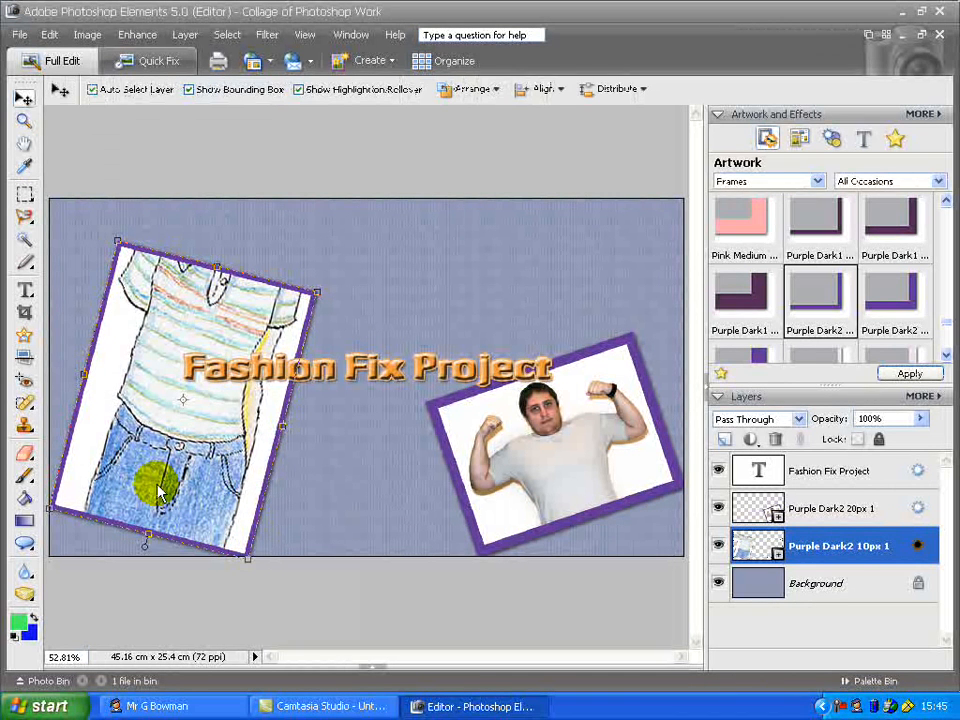
{"action": "left_click", "coordinate": [436, 296]}
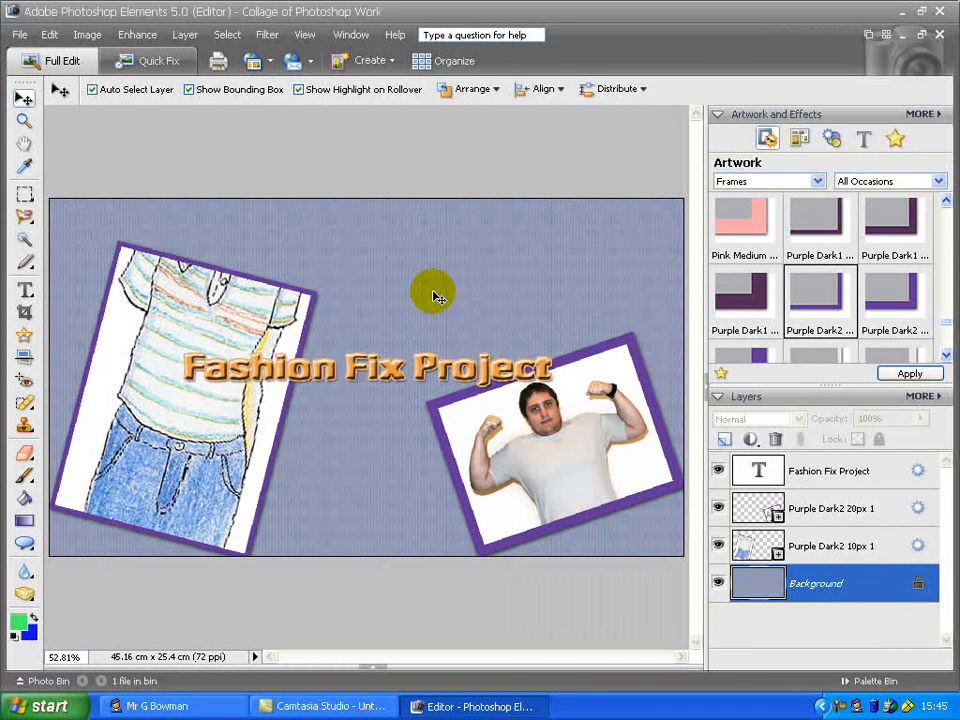
- Open the Neon Glow artistic filter on the framed man photo, accepting that its frame layer is simplified
{"action": "left_click", "coordinate": [546, 420]}
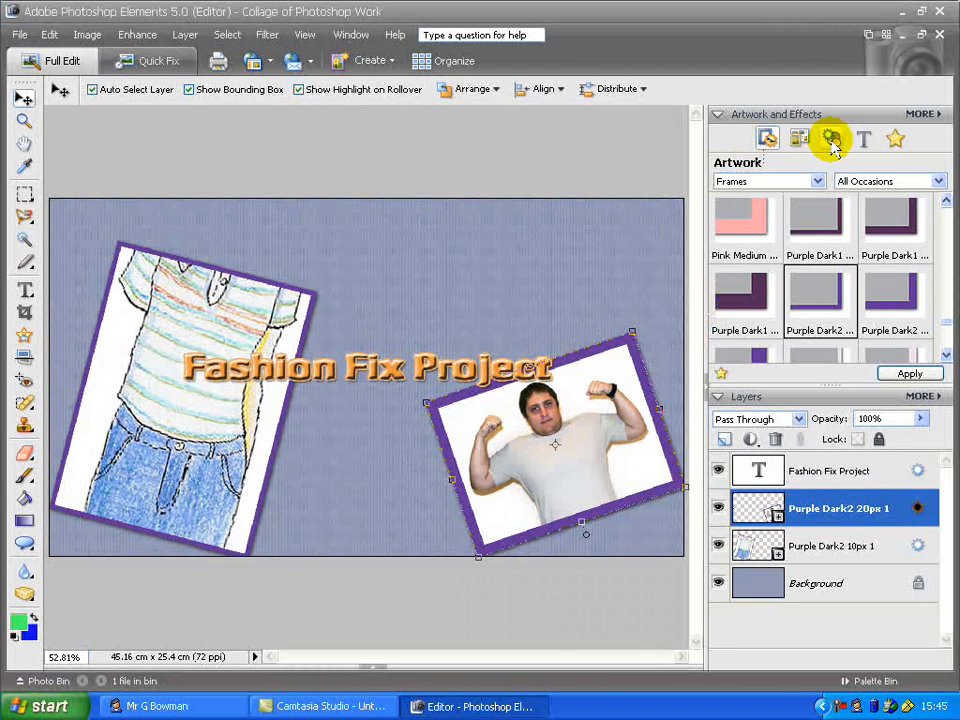
{"action": "left_click", "coordinate": [800, 140]}
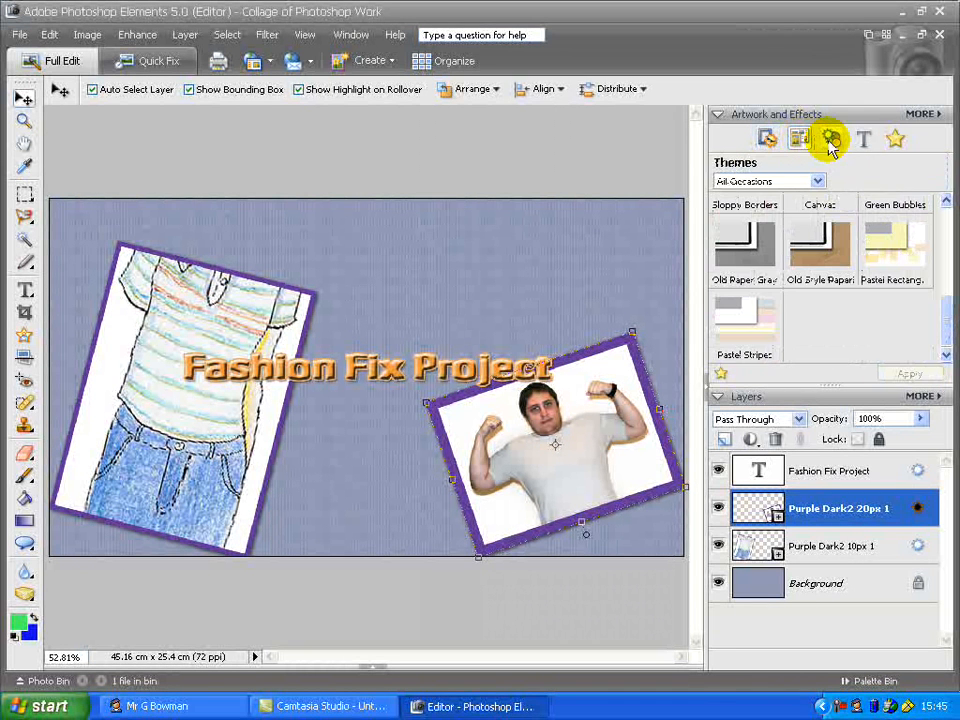
{"action": "left_click", "coordinate": [830, 142]}
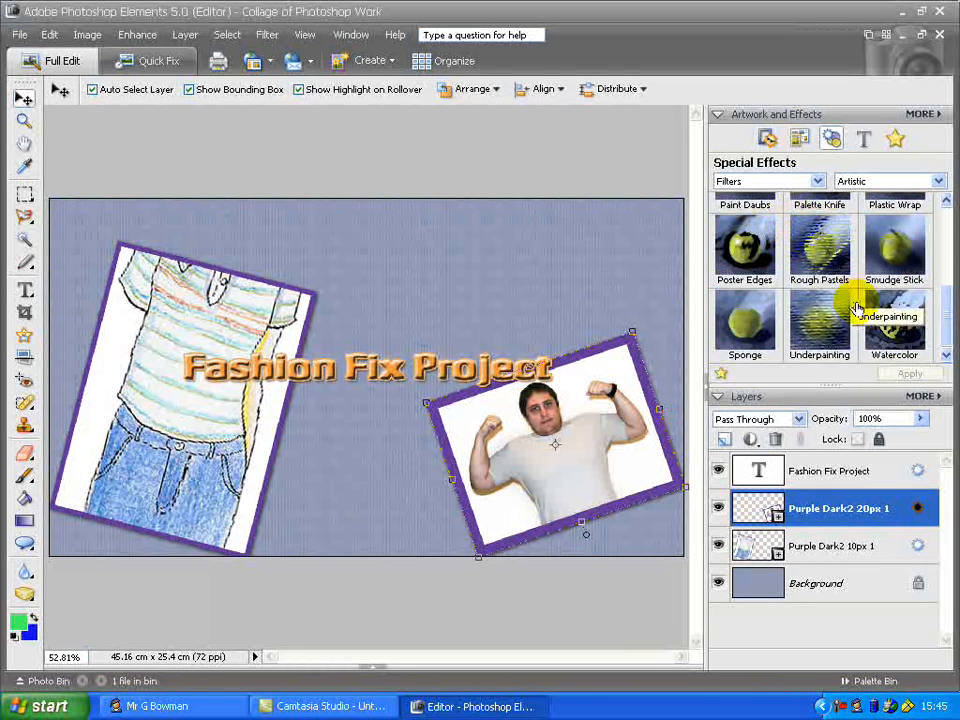
{"action": "left_click_drag", "start_coordinate": [945, 318], "coordinate": [945, 243]}
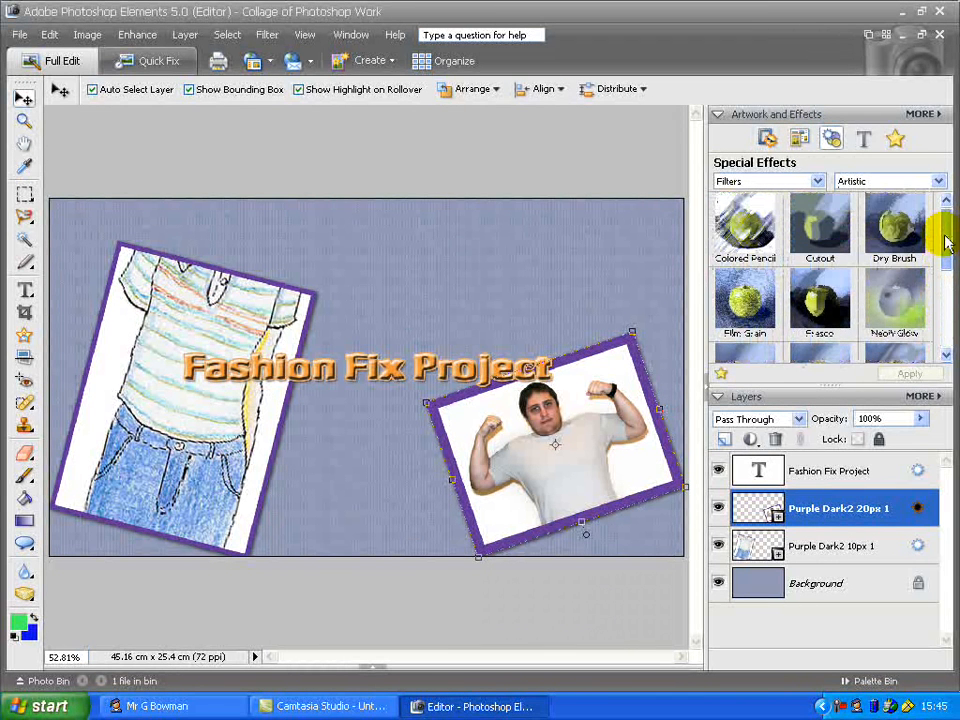
{"action": "scroll", "coordinate": [946, 243], "scroll_direction": "down", "scroll_amount": 3}
{"action": "left_click", "coordinate": [939, 181]}
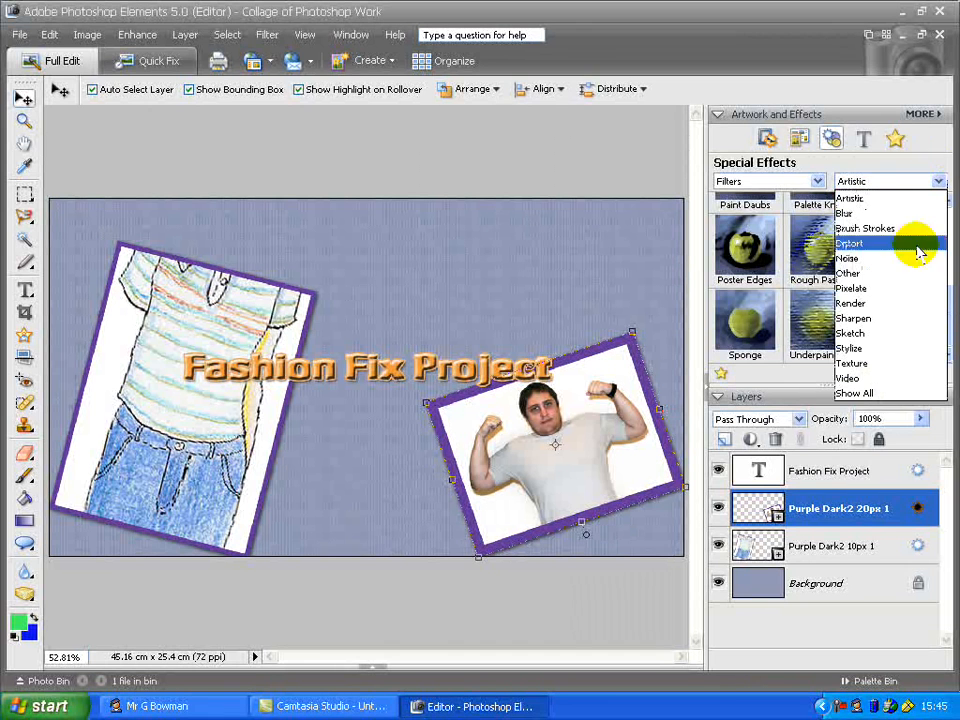
{"action": "left_click", "coordinate": [900, 318]}
{"action": "left_click", "coordinate": [936, 181]}
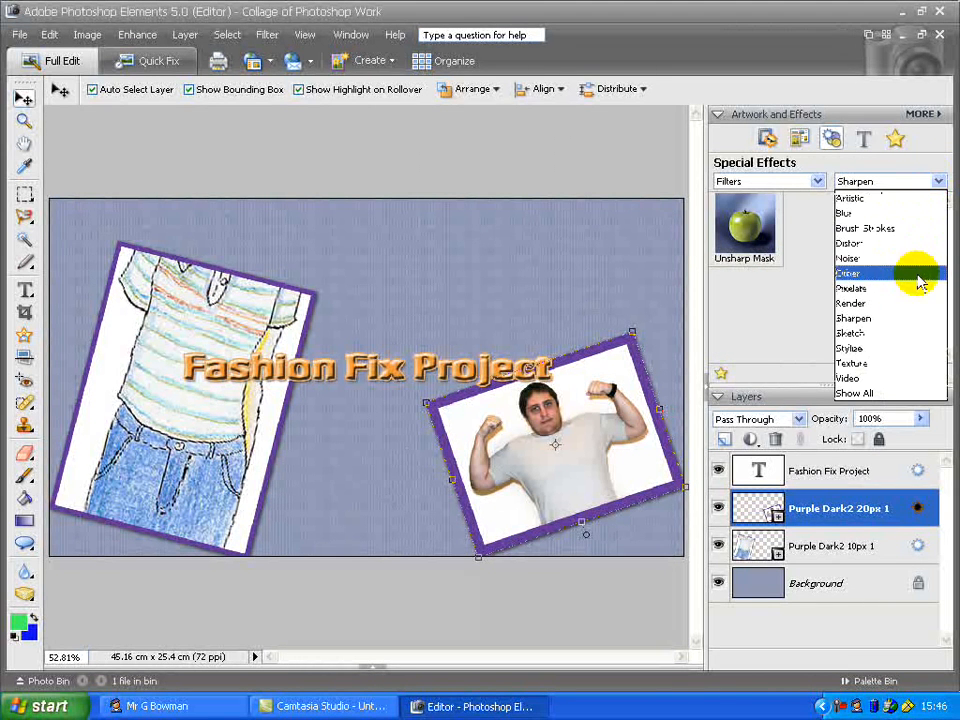
{"action": "left_click", "coordinate": [908, 199]}
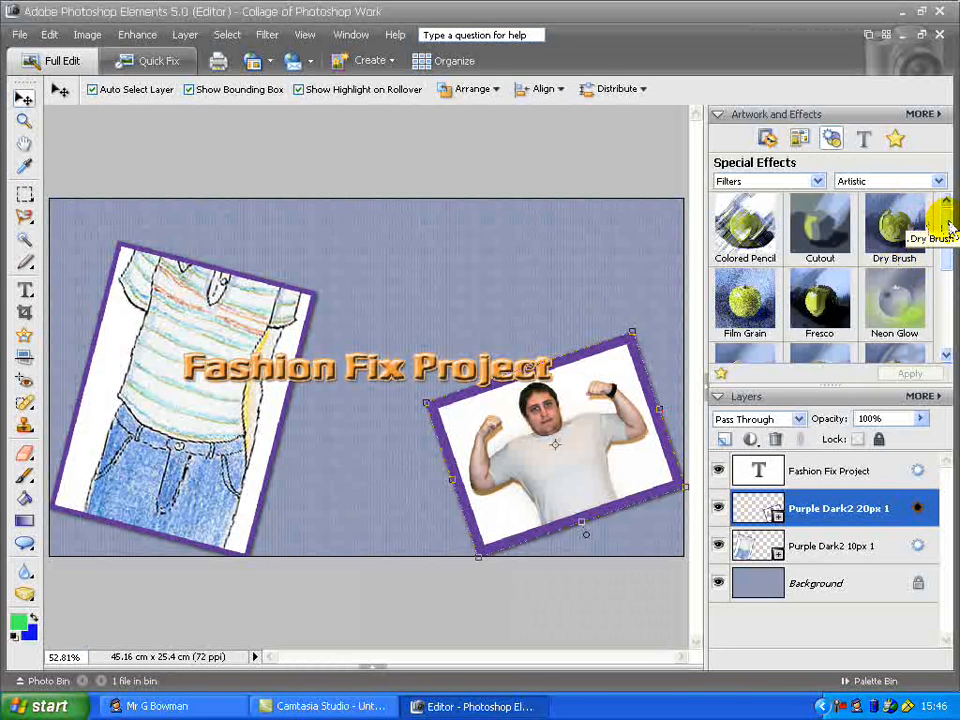
{"action": "left_click", "coordinate": [897, 290]}
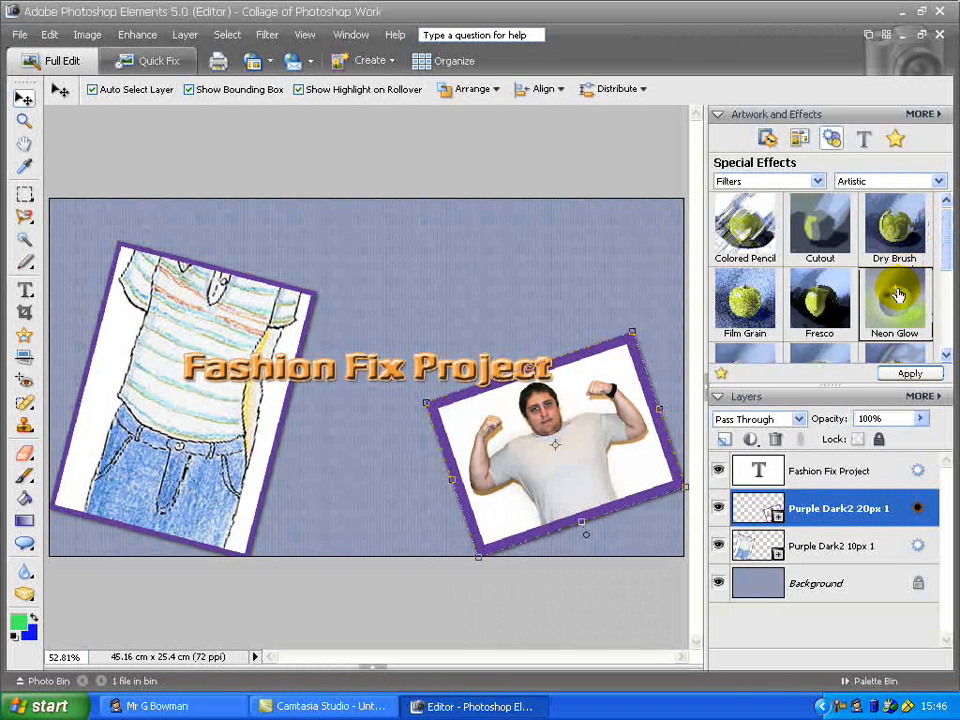
{"action": "mouse_move", "coordinate": [897, 295]}
{"action": "left_mouse_down"}
{"action": "mouse_move", "coordinate": [602, 427]}
{"action": "mouse_move", "coordinate": [238, 350]}
{"action": "mouse_move", "coordinate": [388, 416]}
{"action": "mouse_move", "coordinate": [533, 441]}
{"action": "mouse_move", "coordinate": [189, 429]}
{"action": "mouse_move", "coordinate": [199, 439]}
{"action": "mouse_move", "coordinate": [505, 457]}
{"action": "left_mouse_up"}
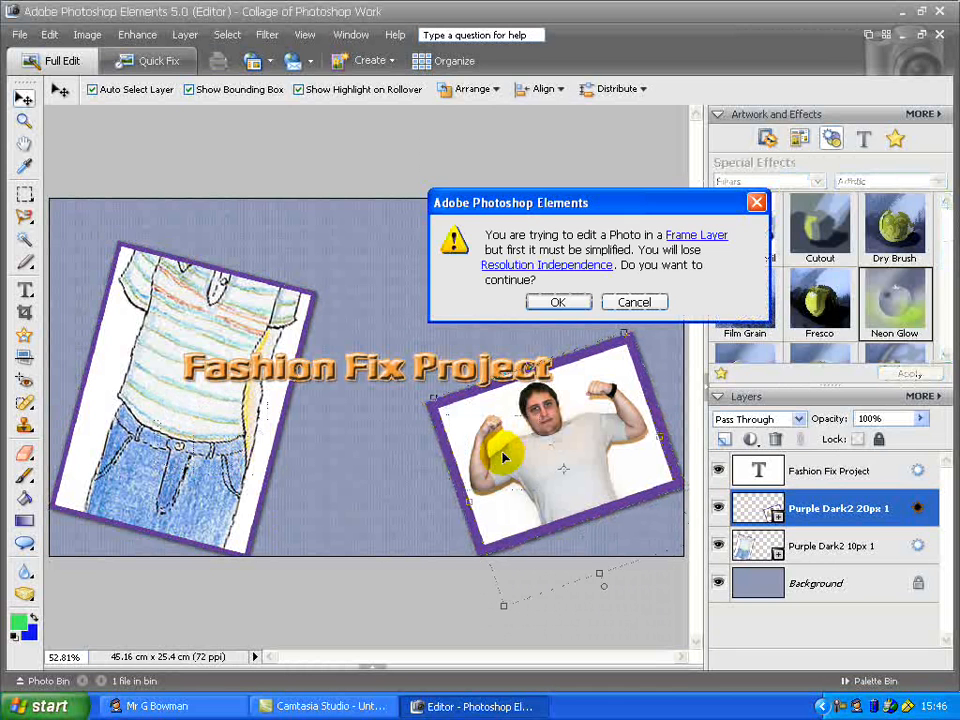
{"action": "left_click", "coordinate": [576, 300]}
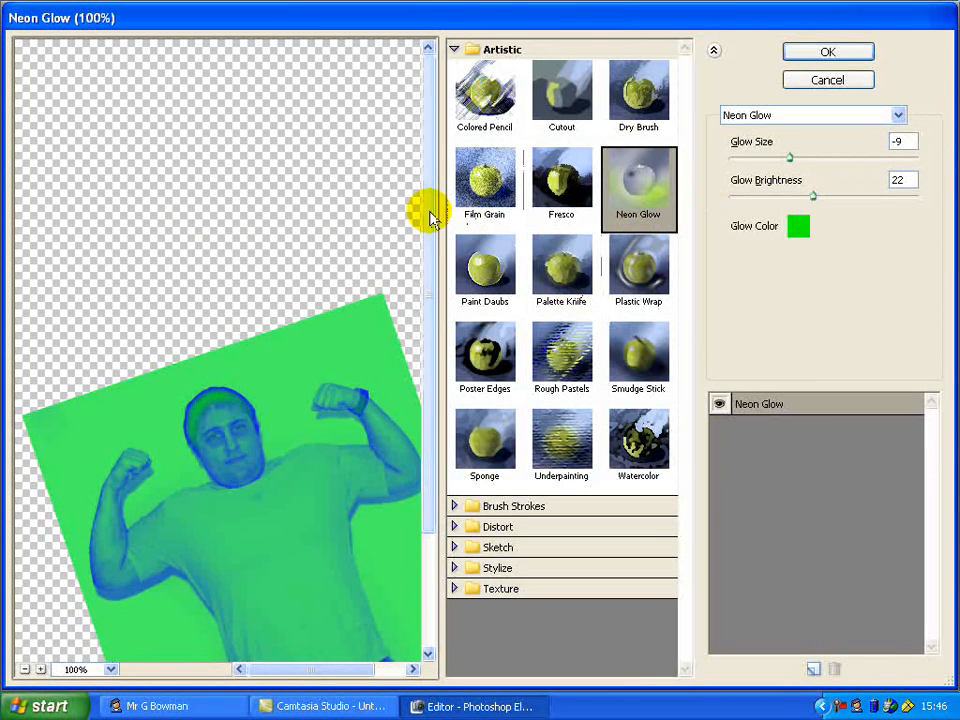
- Set Neon Glow's glow size to -22, its glow colour to yellow (eaff00) and its brightness to about 31
{"action": "left_click_drag", "start_coordinate": [429, 214], "coordinate": [430, 290]}
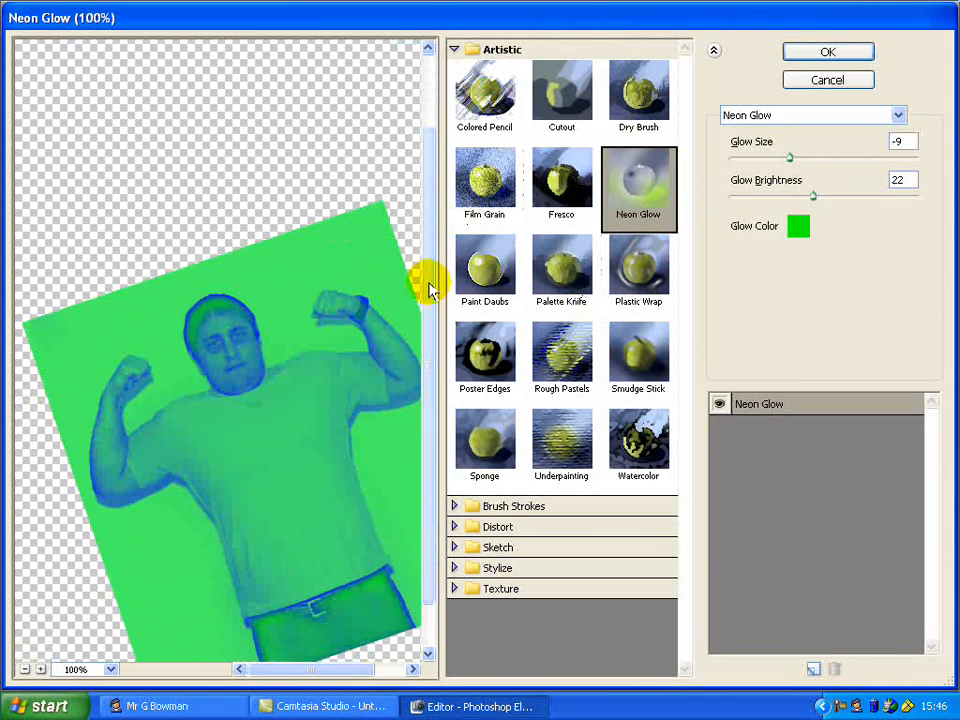
{"action": "left_click_drag", "start_coordinate": [761, 156], "coordinate": [739, 161]}
{"action": "left_click", "coordinate": [800, 230]}
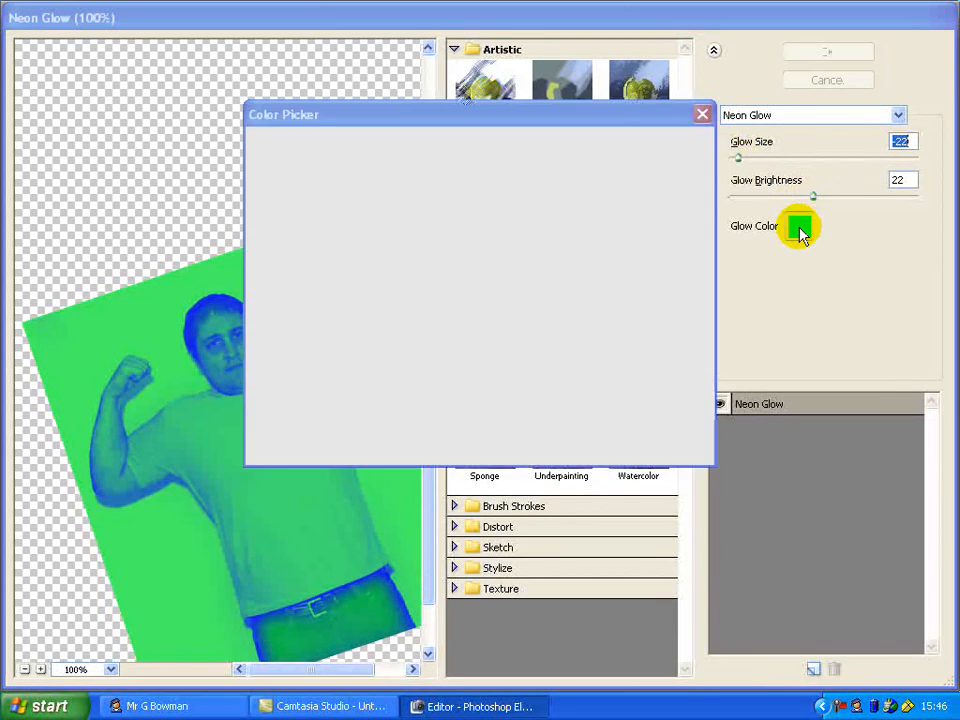
{"action": "left_click", "coordinate": [520, 393]}
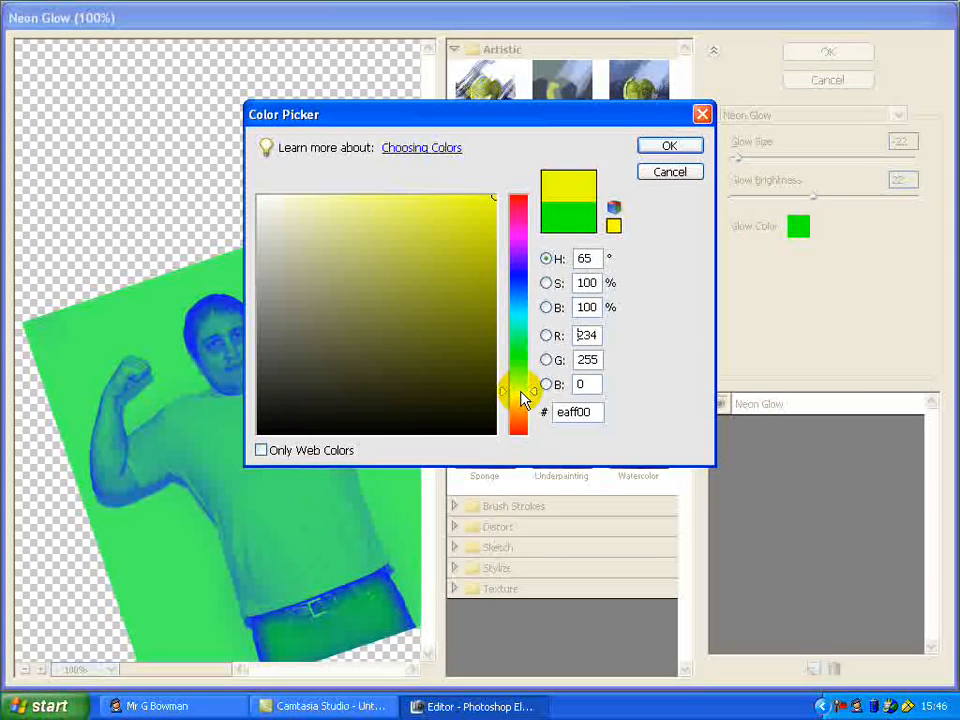
{"action": "left_click", "coordinate": [662, 146]}
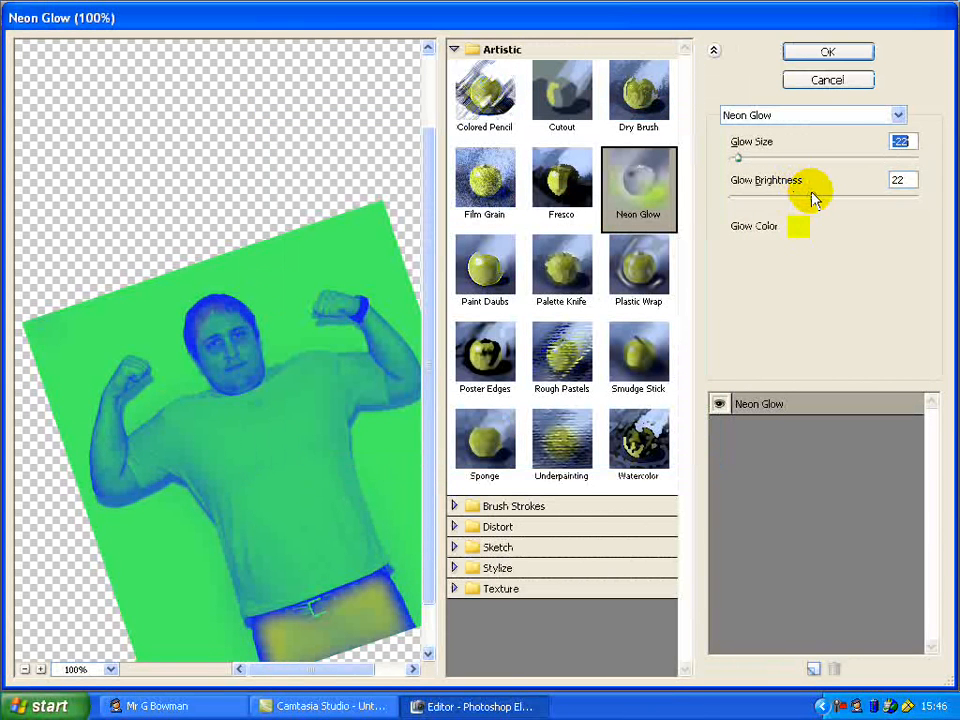
{"action": "left_click_drag", "start_coordinate": [812, 199], "coordinate": [849, 199]}
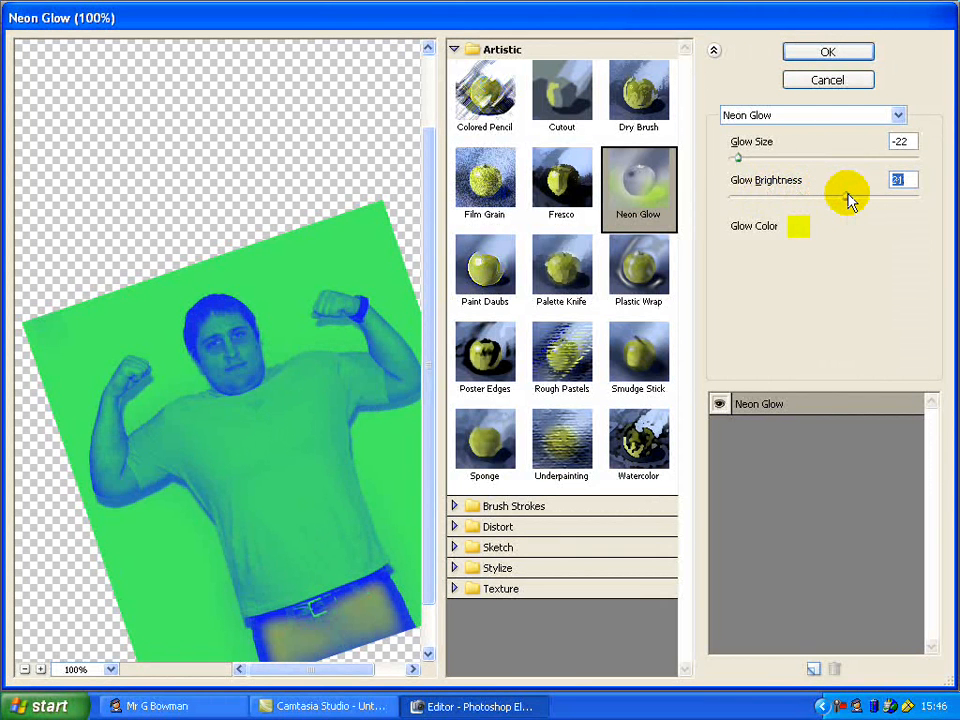
- Preview the Smudge Stick, Reticulation, Palette Knife and Rough Pastels filters on the man photo
{"action": "left_click", "coordinate": [636, 349]}
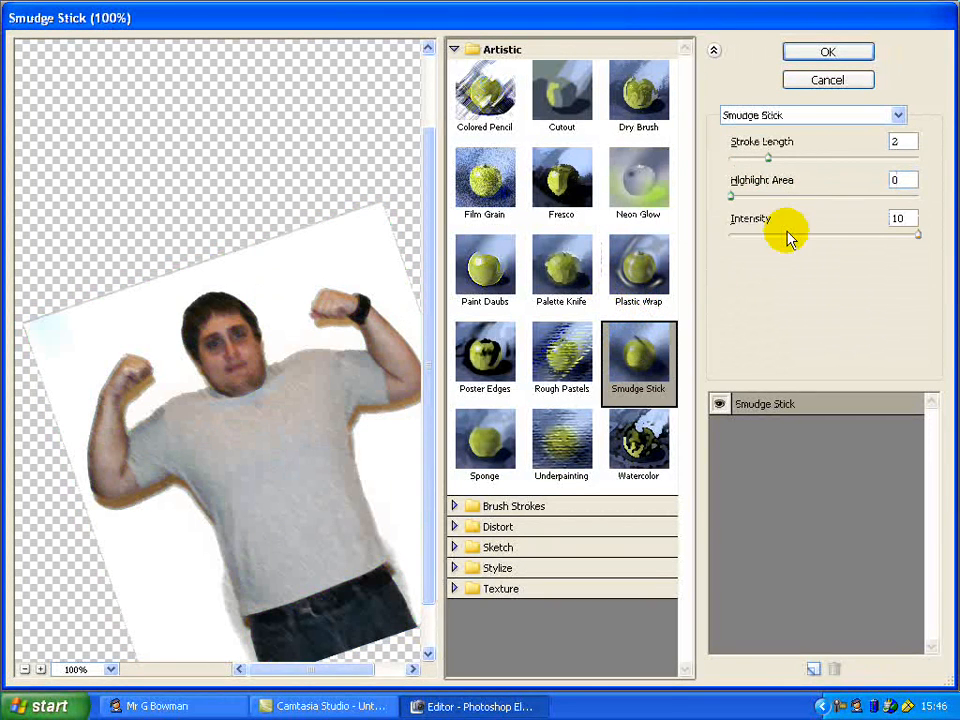
{"action": "left_click", "coordinate": [455, 547]}
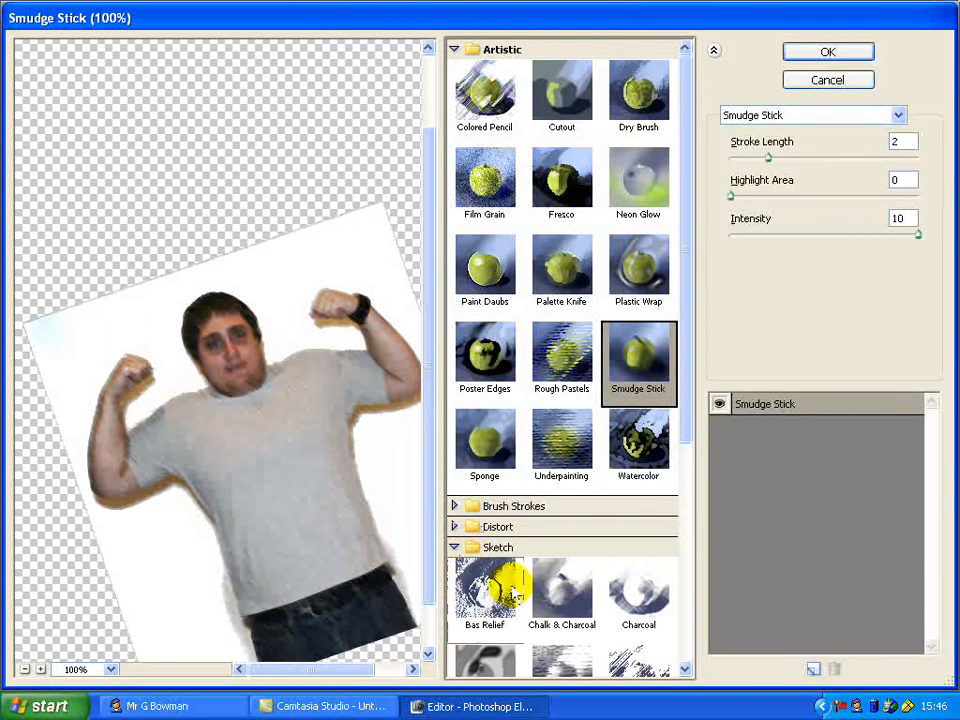
{"action": "left_click_drag", "start_coordinate": [688, 375], "coordinate": [686, 542]}
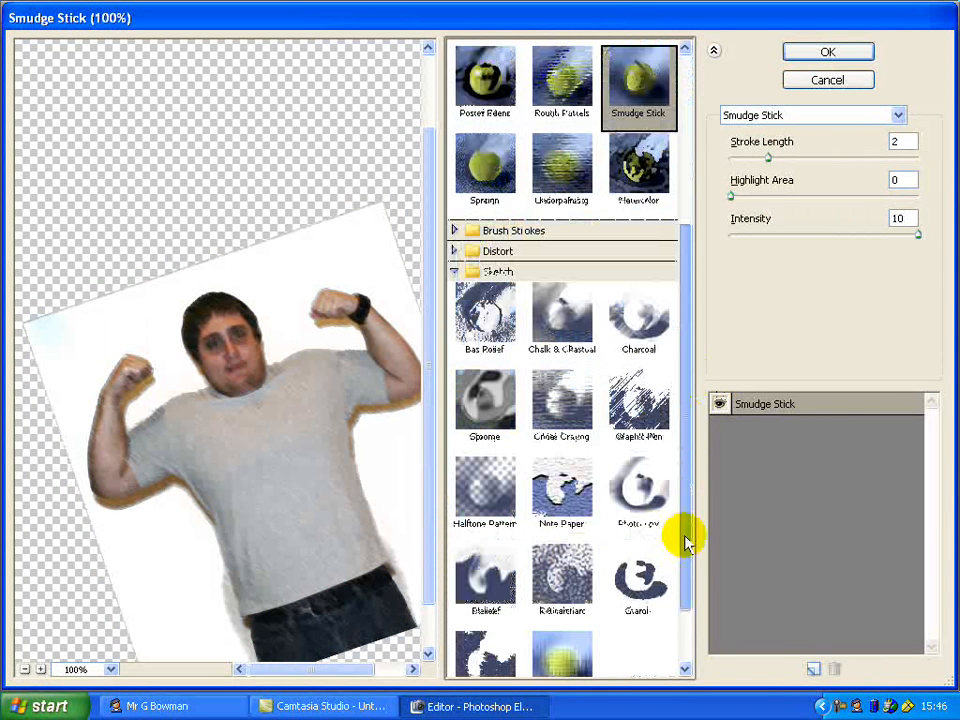
{"action": "left_click", "coordinate": [561, 577]}
{"action": "left_click", "coordinate": [455, 188]}
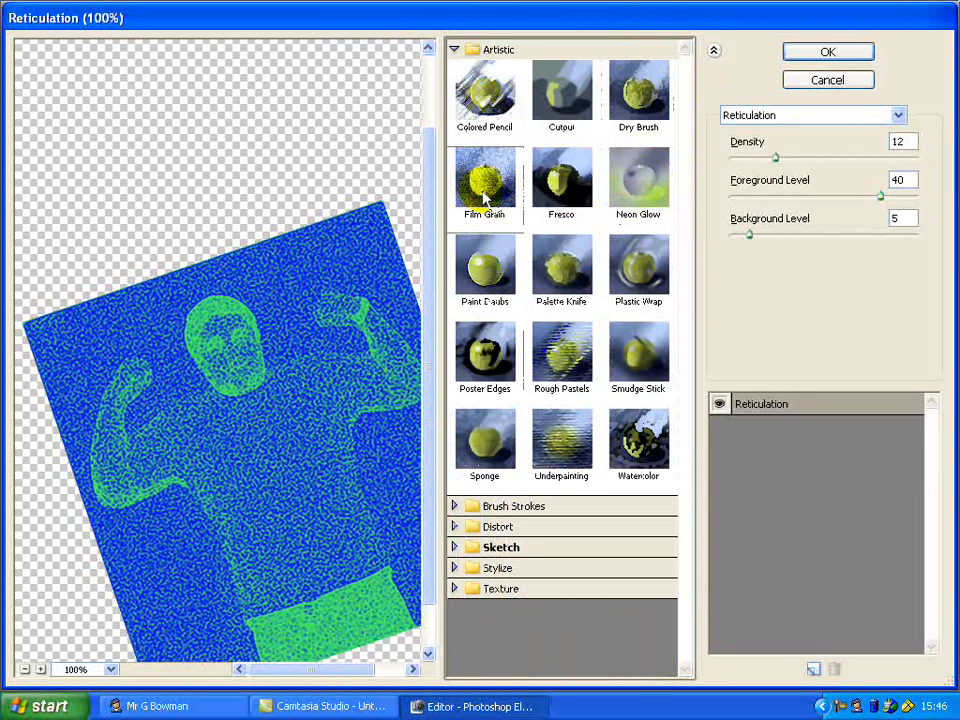
{"action": "left_click", "coordinate": [561, 205]}
{"action": "left_click", "coordinate": [561, 255]}
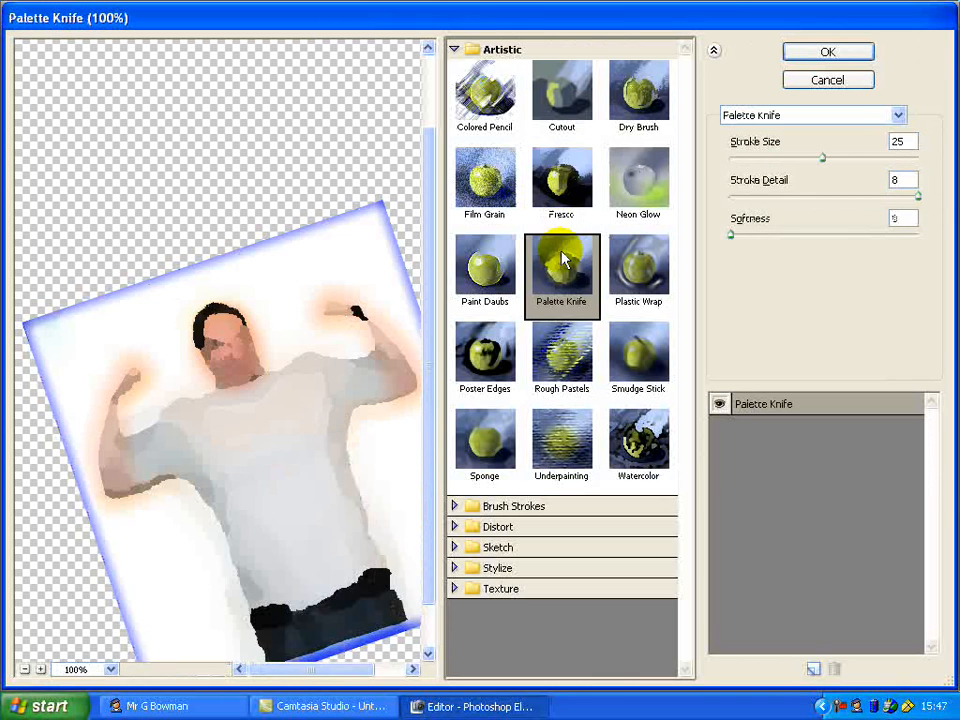
{"action": "left_click", "coordinate": [560, 352]}
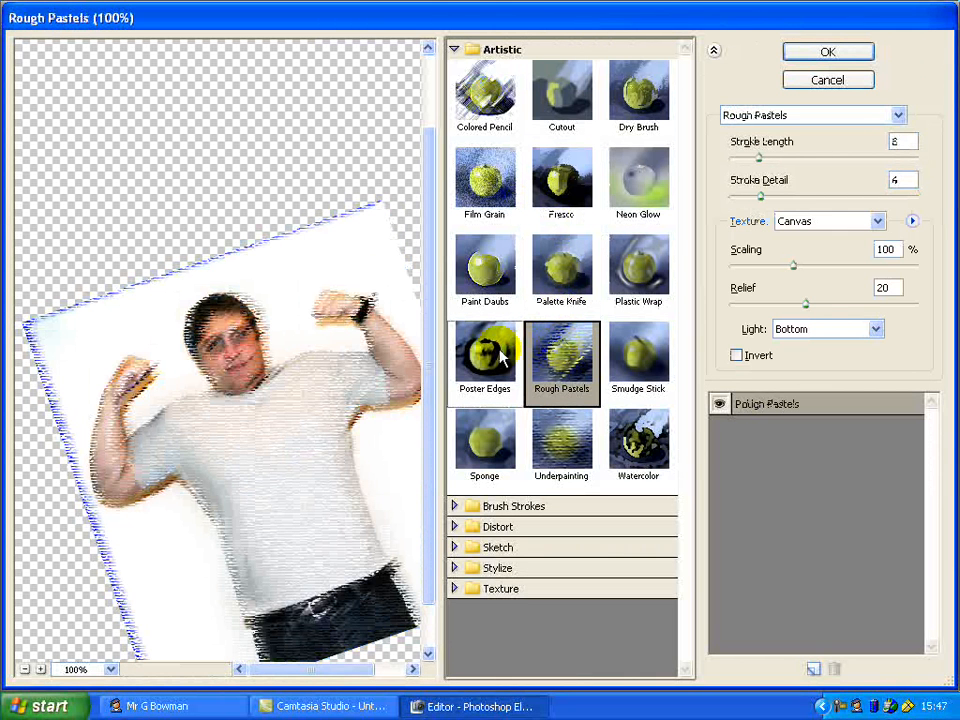
- Apply the Poster Edges filter to the man photo
{"action": "left_click", "coordinate": [500, 352]}
{"action": "left_click", "coordinate": [831, 56]}
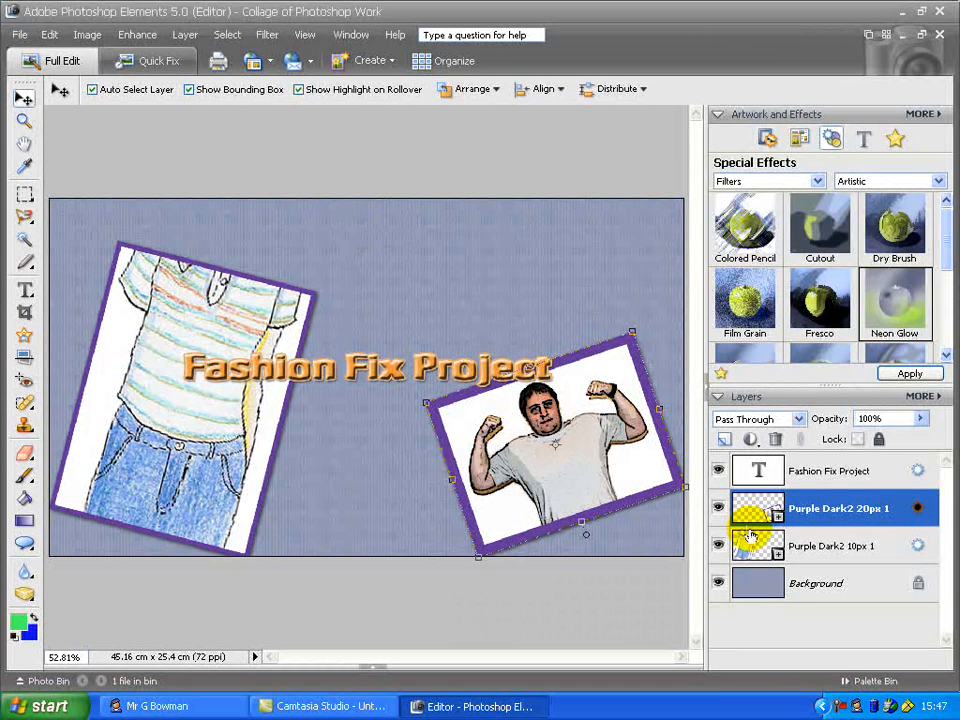
- Paint loose, winding green strokes across the Background layer with the Brush tool at 48 px
{"action": "left_click", "coordinate": [800, 581]}
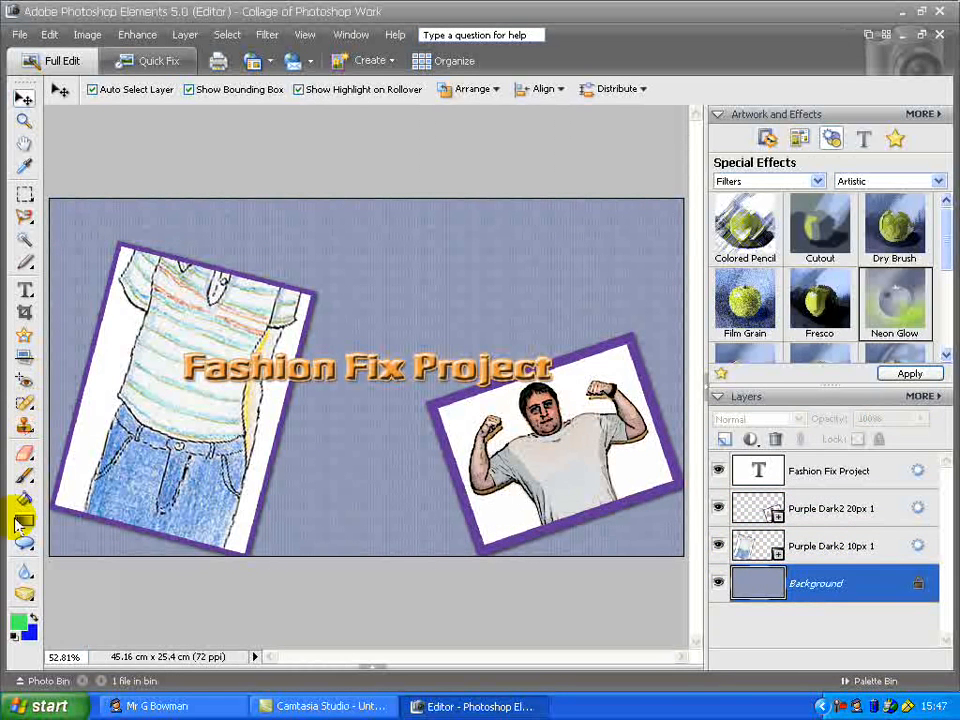
{"action": "left_click", "coordinate": [25, 476]}
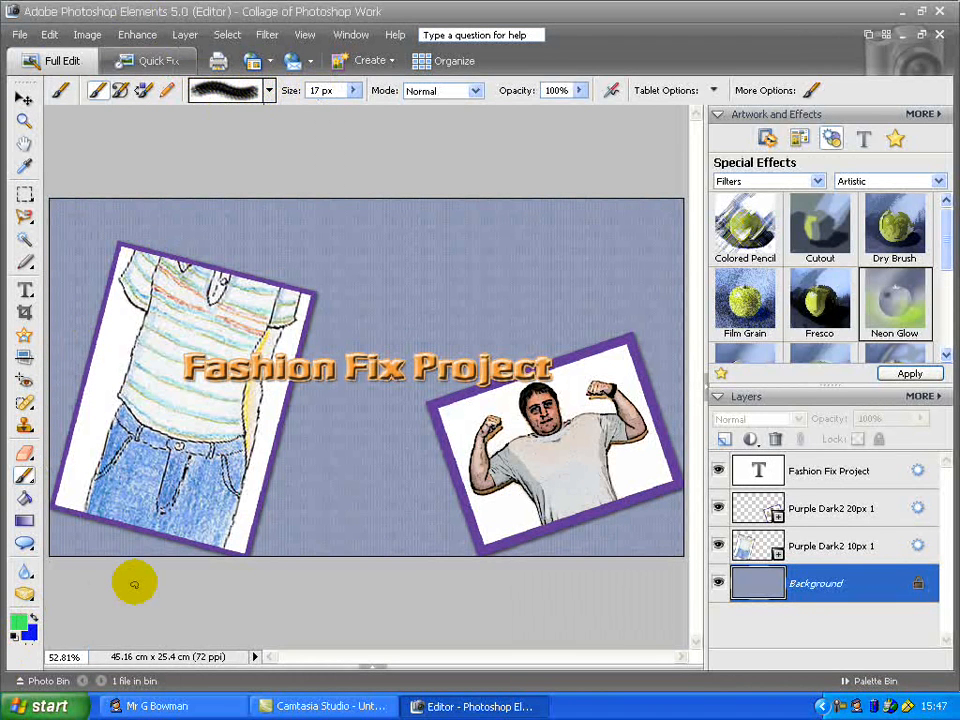
{"action": "left_click", "coordinate": [352, 90]}
{"action": "left_click_drag", "start_coordinate": [356, 107], "coordinate": [386, 111]}
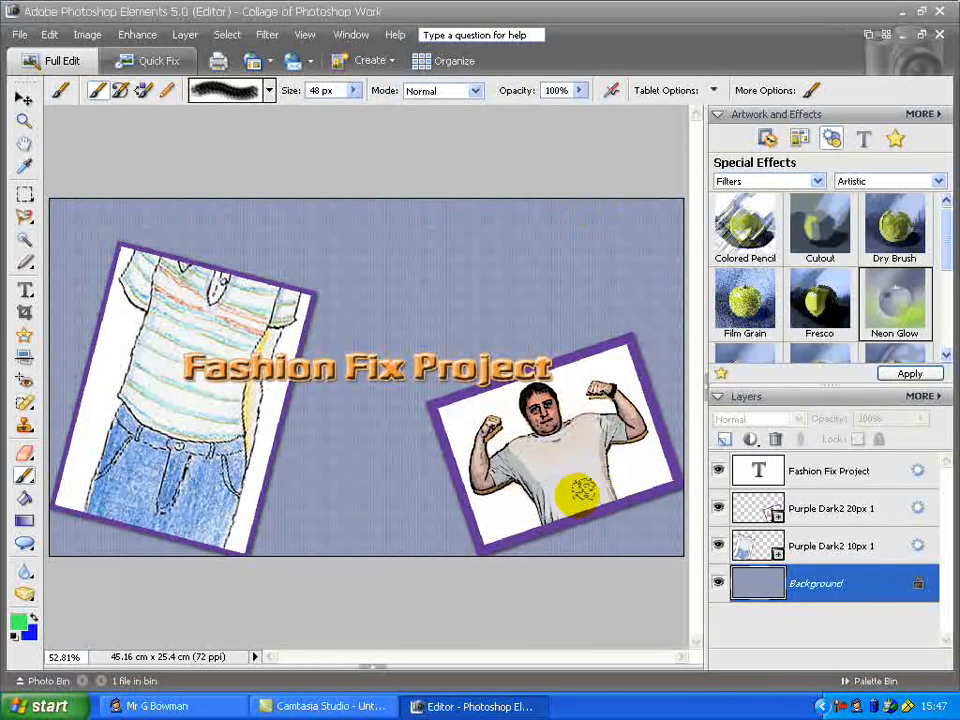
{"action": "mouse_move", "coordinate": [588, 530]}
{"action": "left_mouse_down"}
{"action": "mouse_move", "coordinate": [649, 429]}
{"action": "mouse_move", "coordinate": [637, 307]}
{"action": "mouse_move", "coordinate": [557, 399]}
{"action": "mouse_move", "coordinate": [432, 470]}
{"action": "mouse_move", "coordinate": [542, 557]}
{"action": "mouse_move", "coordinate": [521, 343]}
{"action": "mouse_move", "coordinate": [310, 530]}
{"action": "mouse_move", "coordinate": [100, 545]}
{"action": "mouse_move", "coordinate": [80, 313]}
{"action": "mouse_move", "coordinate": [135, 335]}
{"action": "mouse_move", "coordinate": [270, 201]}
{"action": "mouse_move", "coordinate": [476, 180]}
{"action": "mouse_move", "coordinate": [609, 225]}
{"action": "mouse_move", "coordinate": [718, 222]}
{"action": "left_mouse_up"}
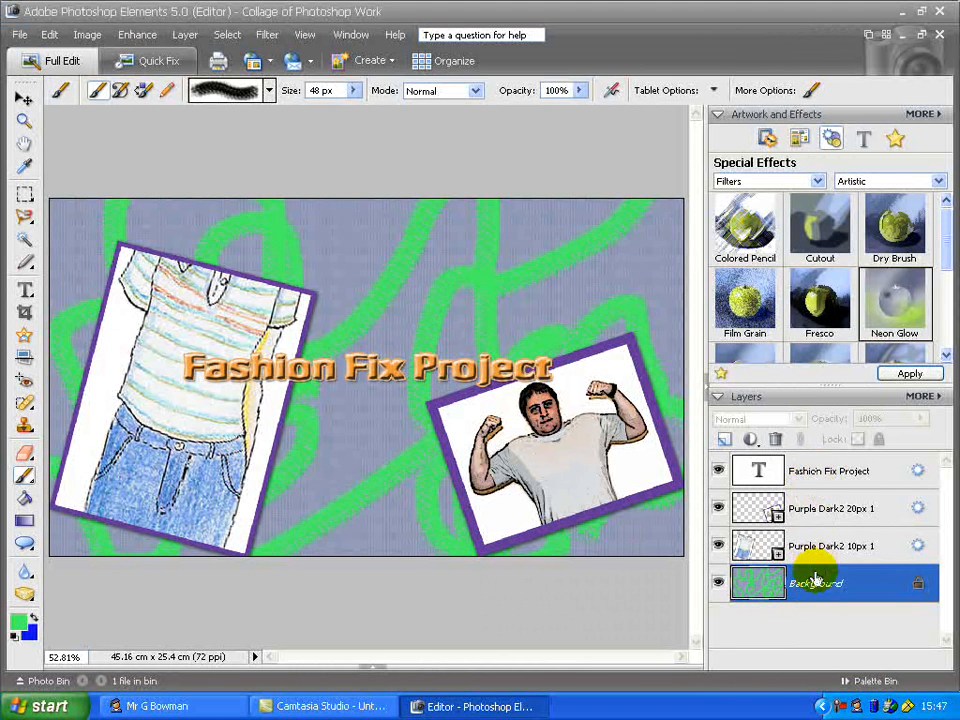
- Apply the Cutout artistic filter to the painted Background layer
{"action": "left_click", "coordinate": [808, 476]}
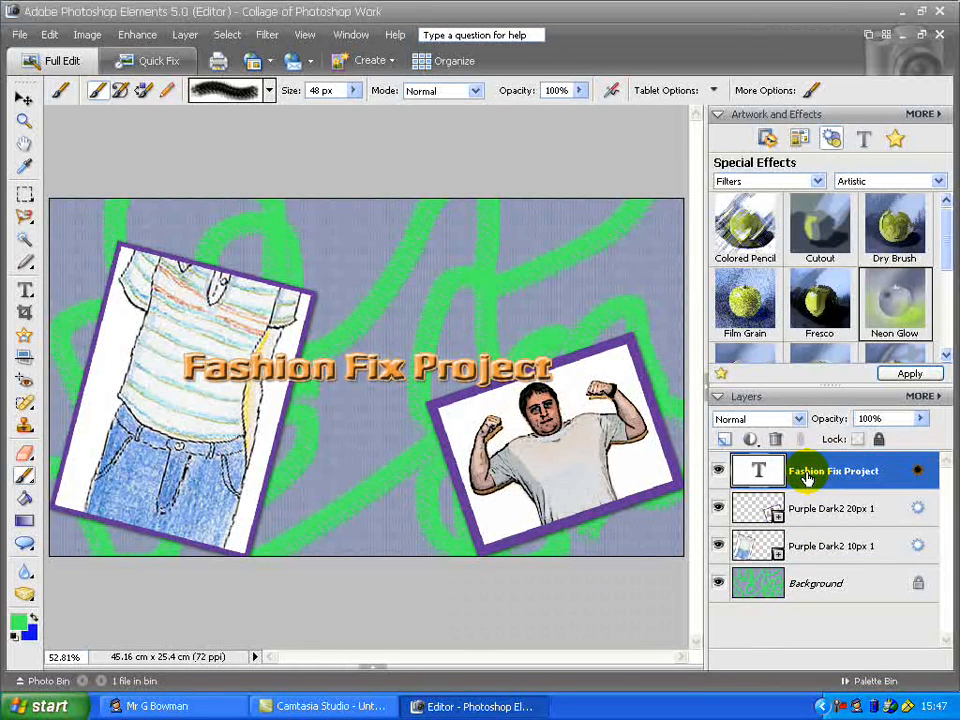
{"action": "left_click", "coordinate": [800, 576]}
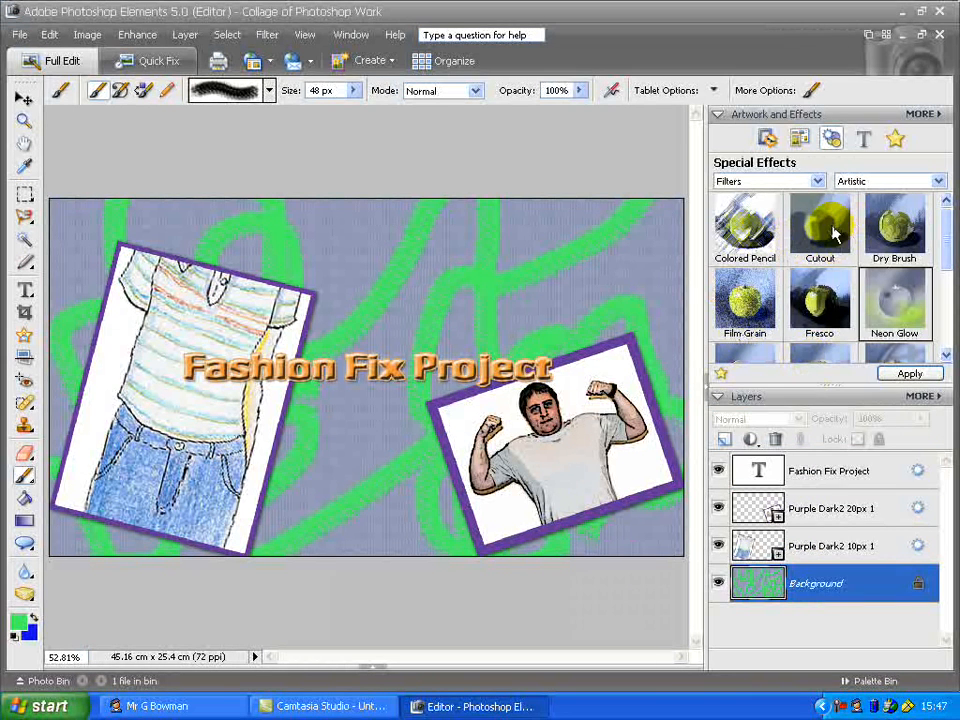
{"action": "left_click_drag", "start_coordinate": [832, 226], "coordinate": [604, 260]}
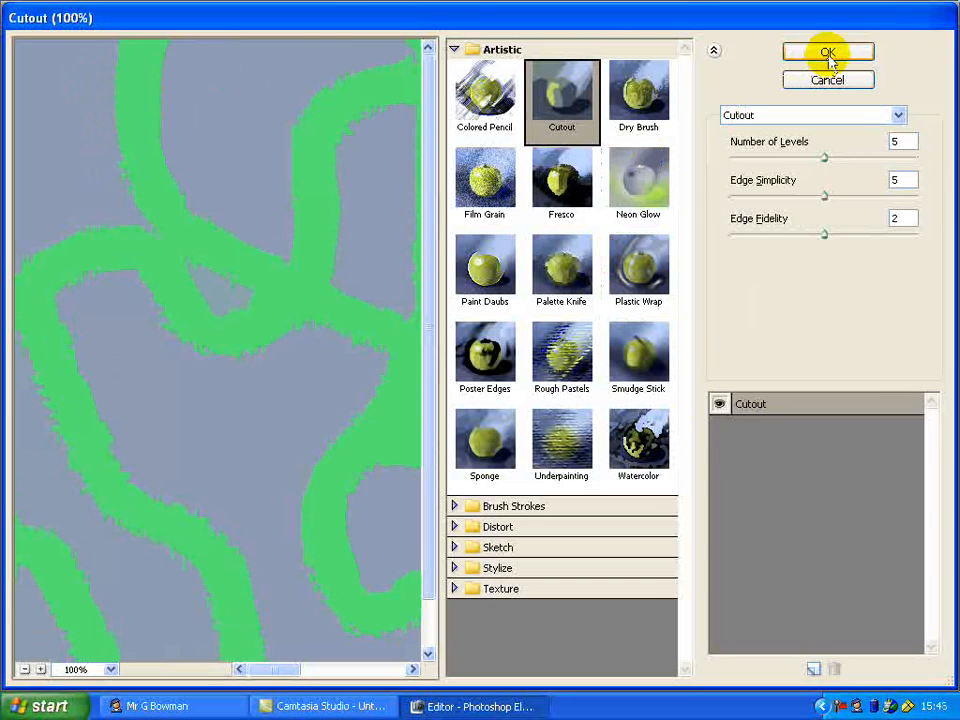
{"action": "left_click", "coordinate": [829, 56]}
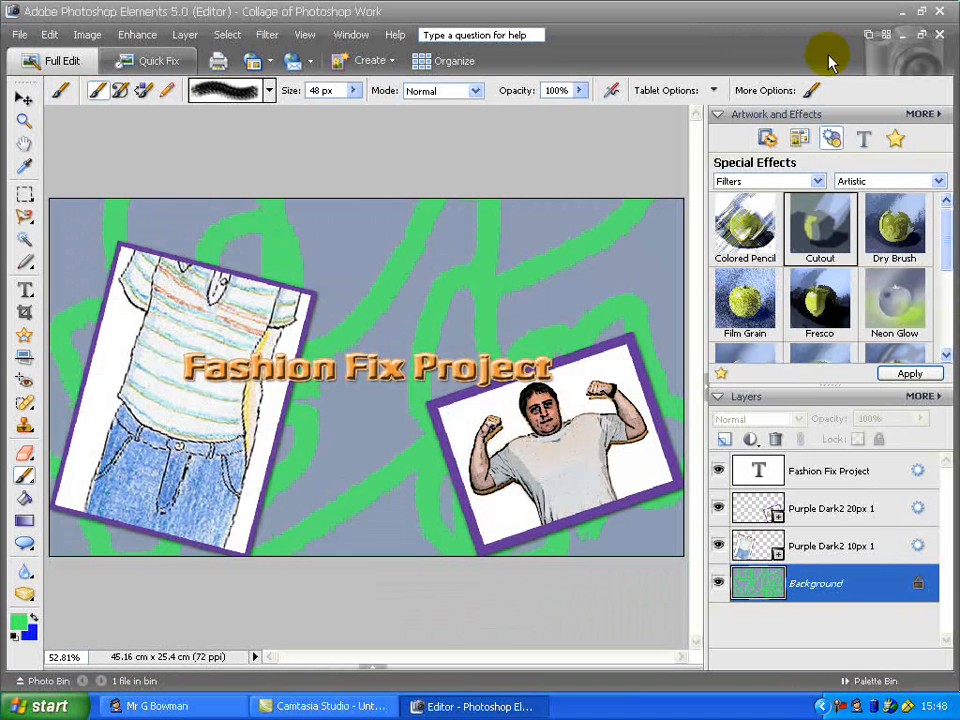
{"action": "right_click", "coordinate": [839, 706]}
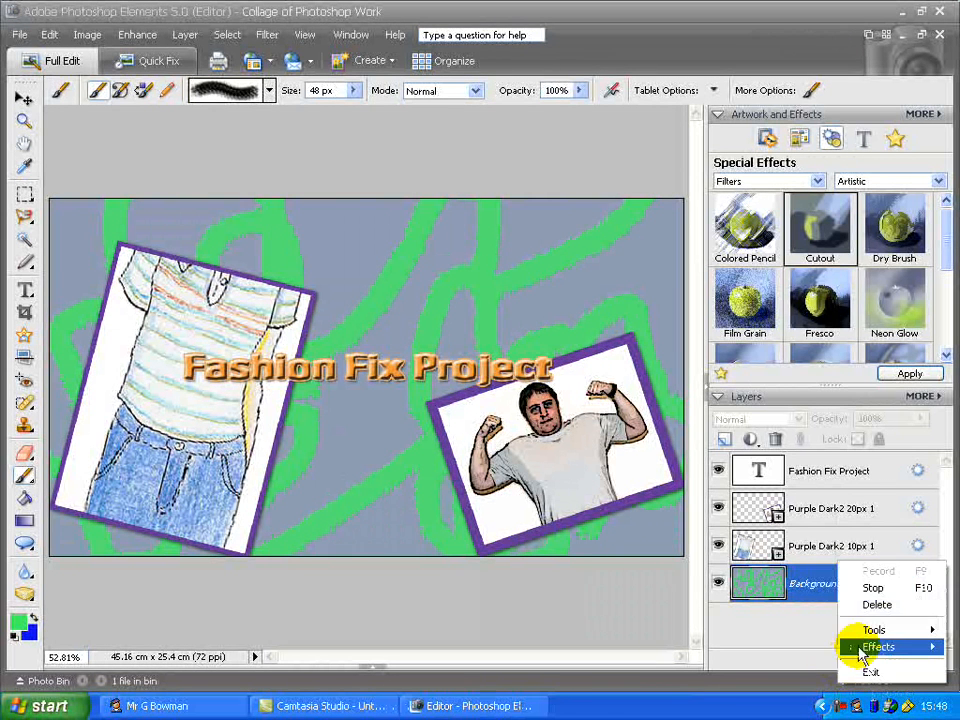
{"action": "left_click", "coordinate": [874, 587]}
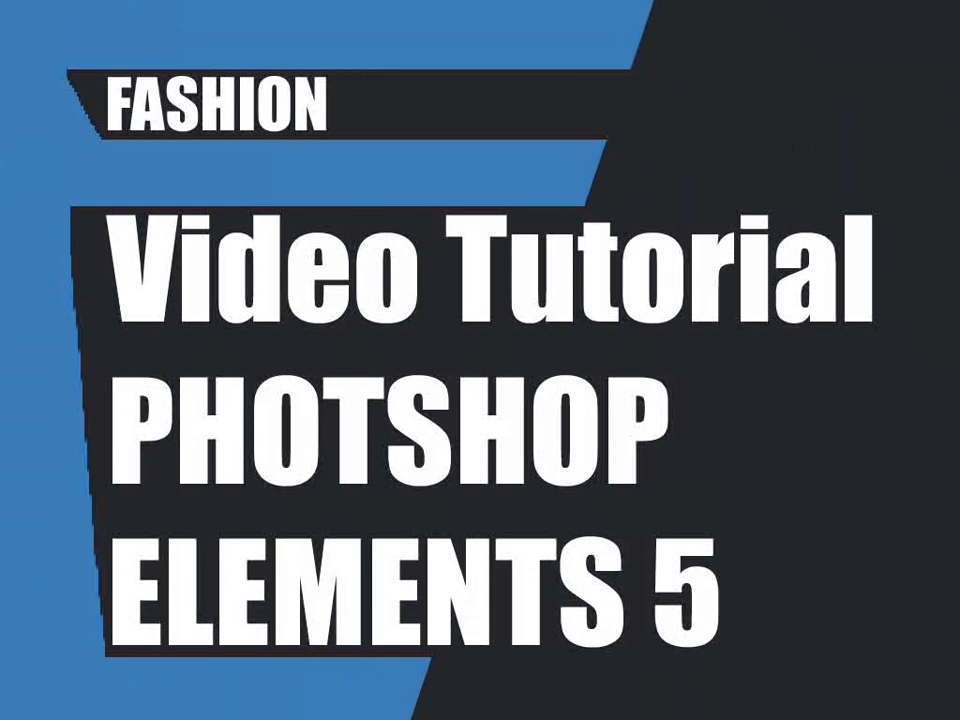